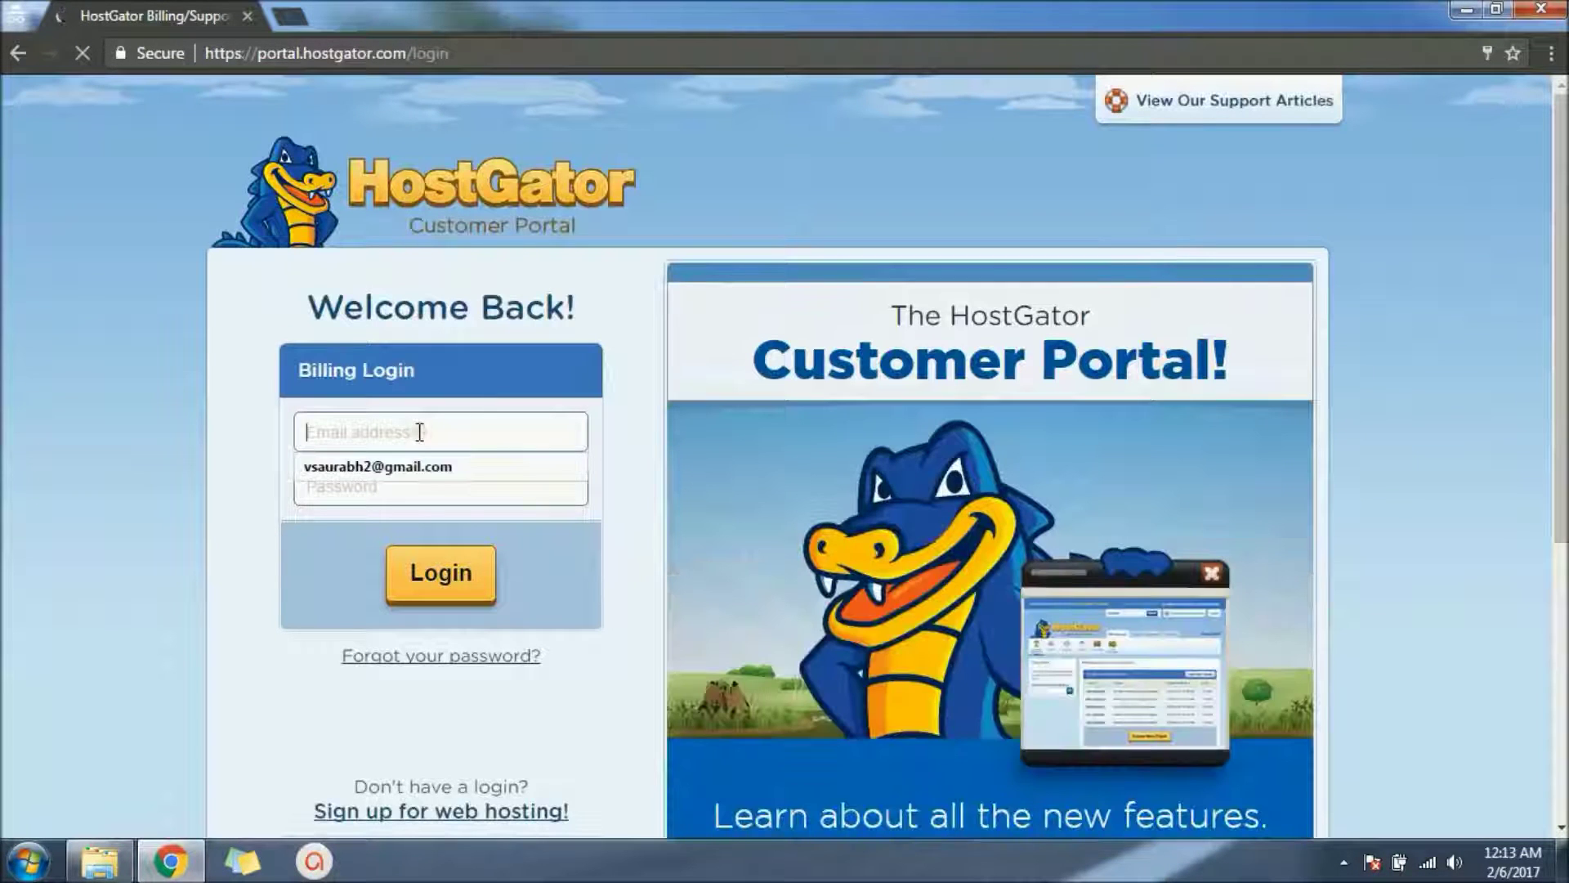
Step: Sign in with the saved autofill login to reach the coolcars.info hosting dashboard
left_click(420, 432)
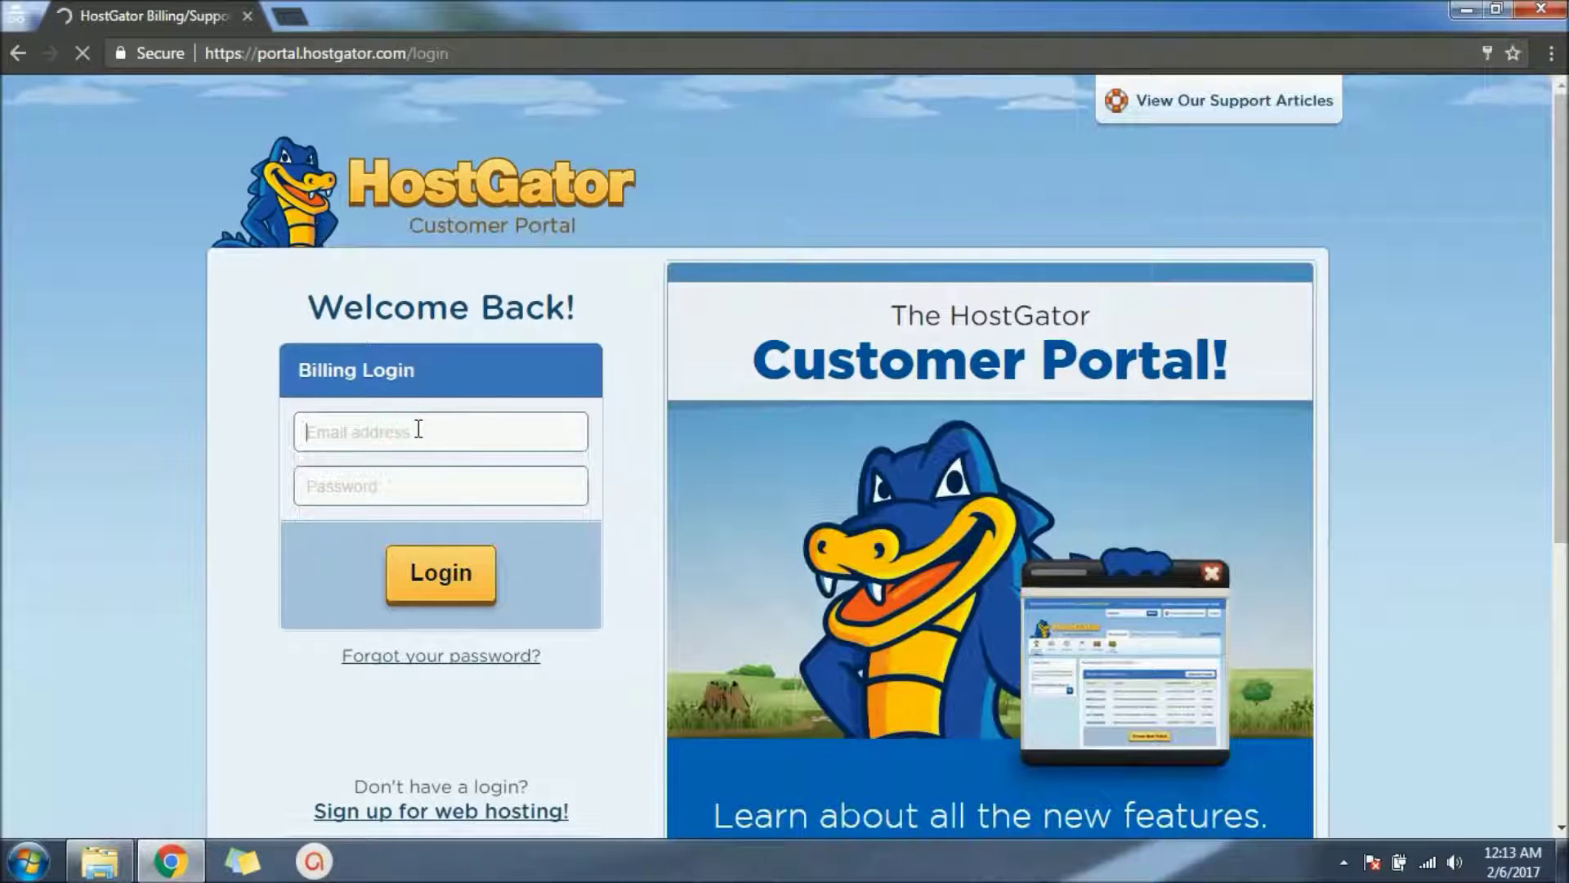
type("vsa")
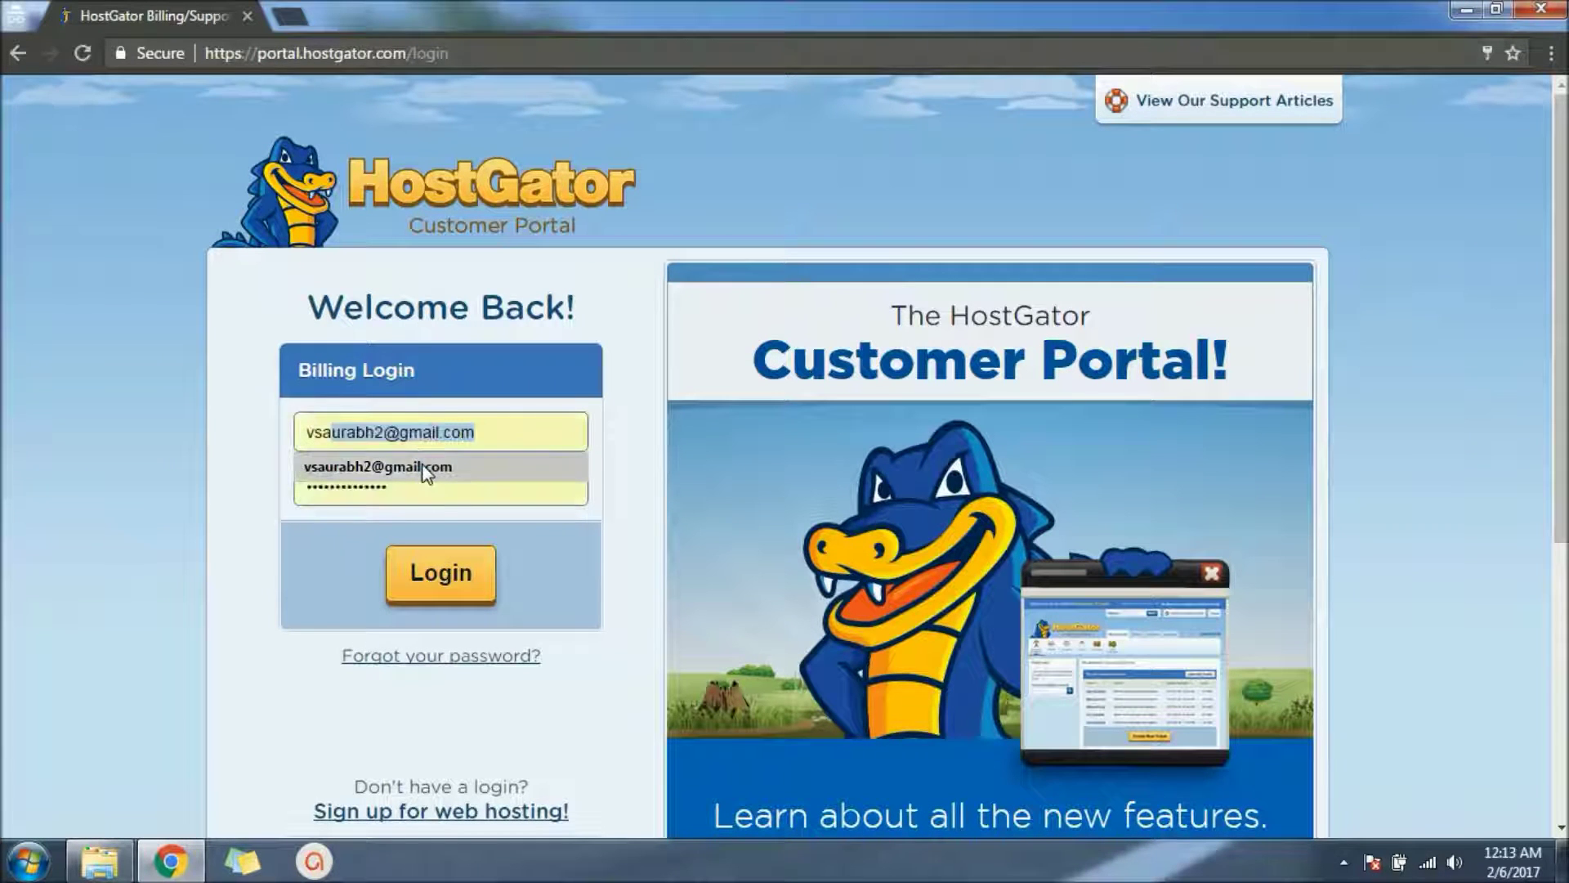
left_click(421, 464)
left_click(440, 574)
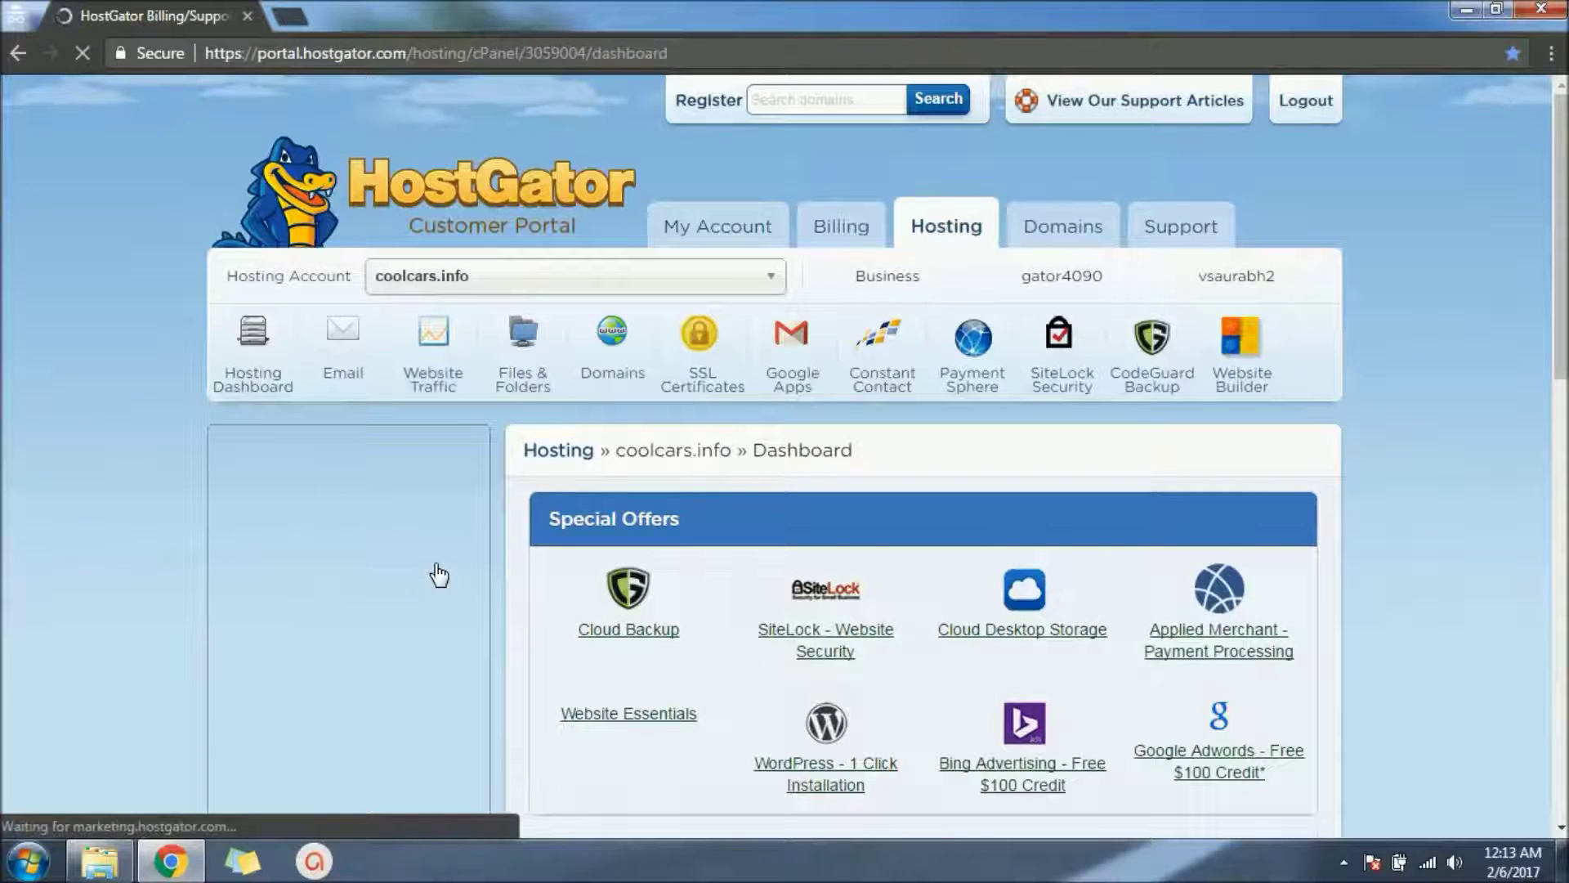
Step: Open the Email page for coolcars.info and start the Create Email Account form
left_click(350, 357)
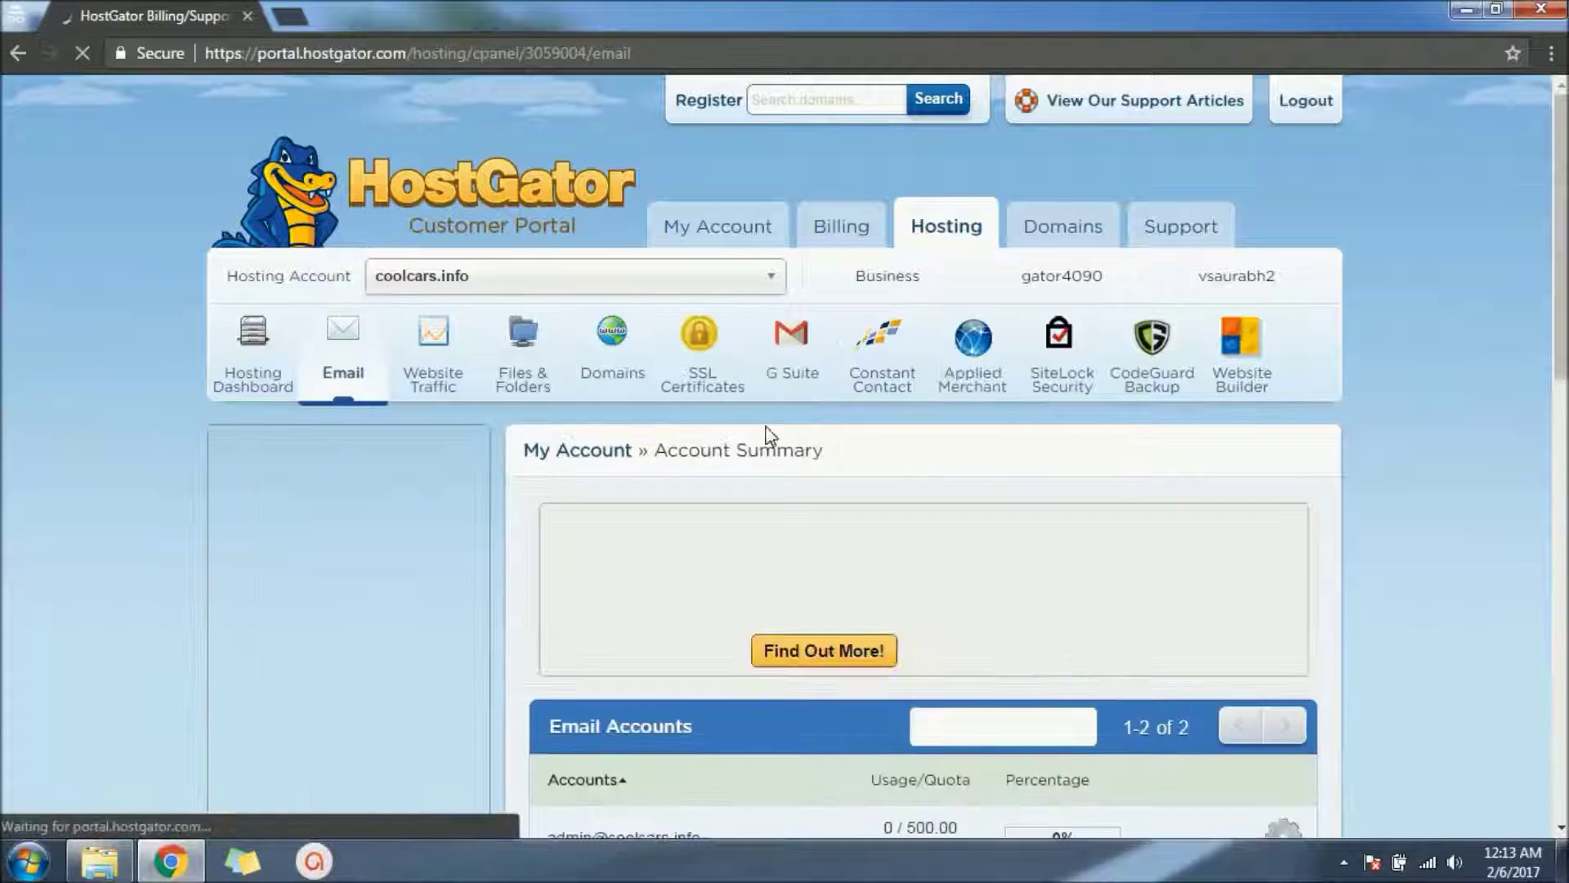
scroll(1452, 325, "down", 6)
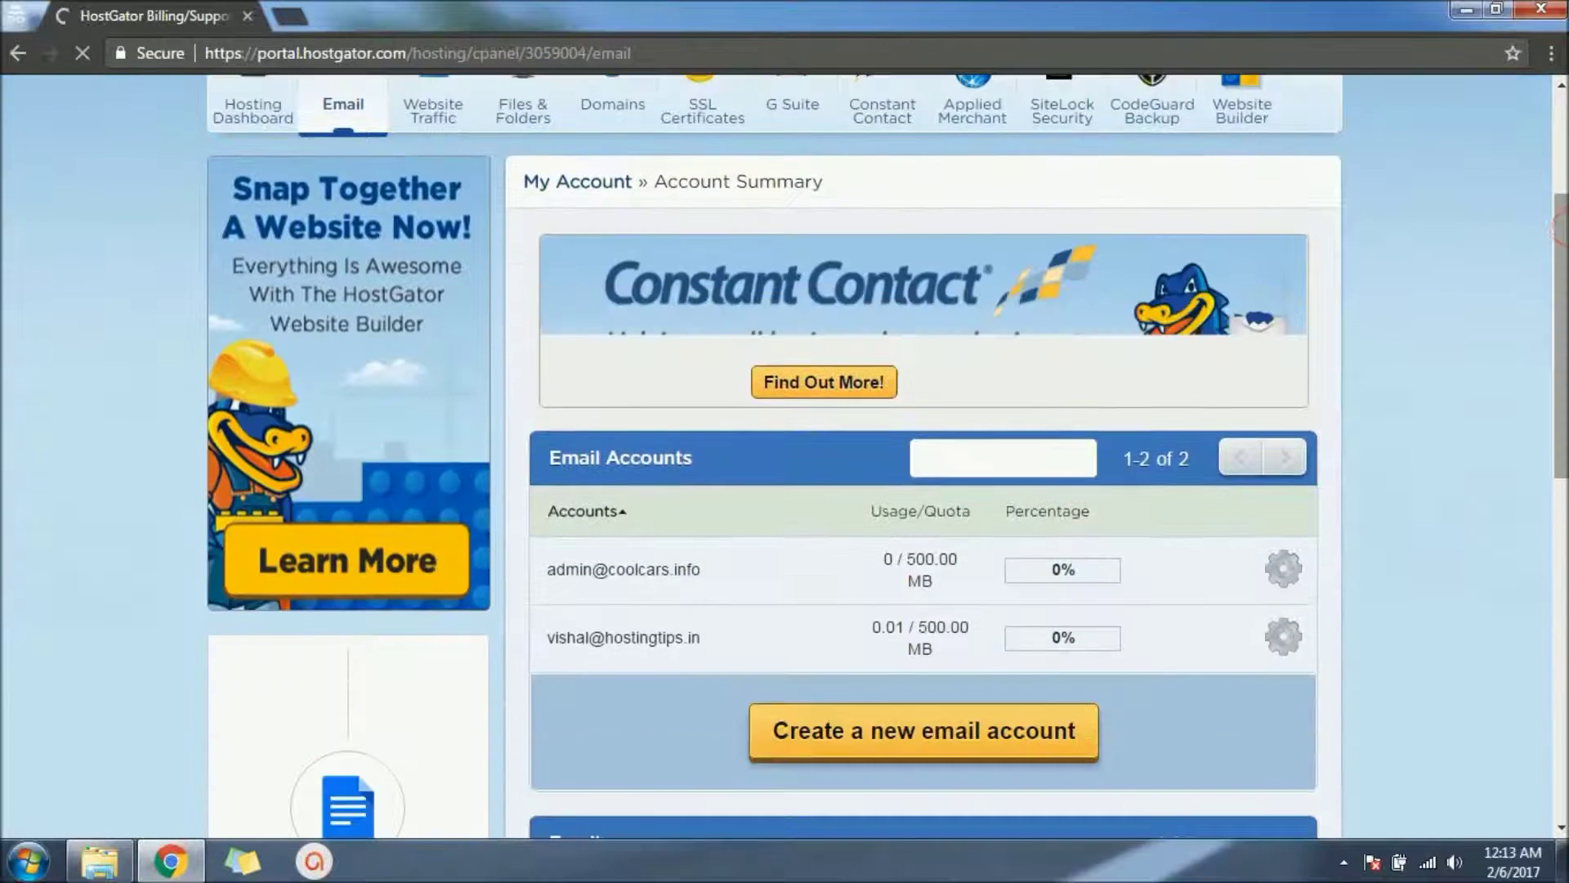
scroll(1419, 441, "down", 1)
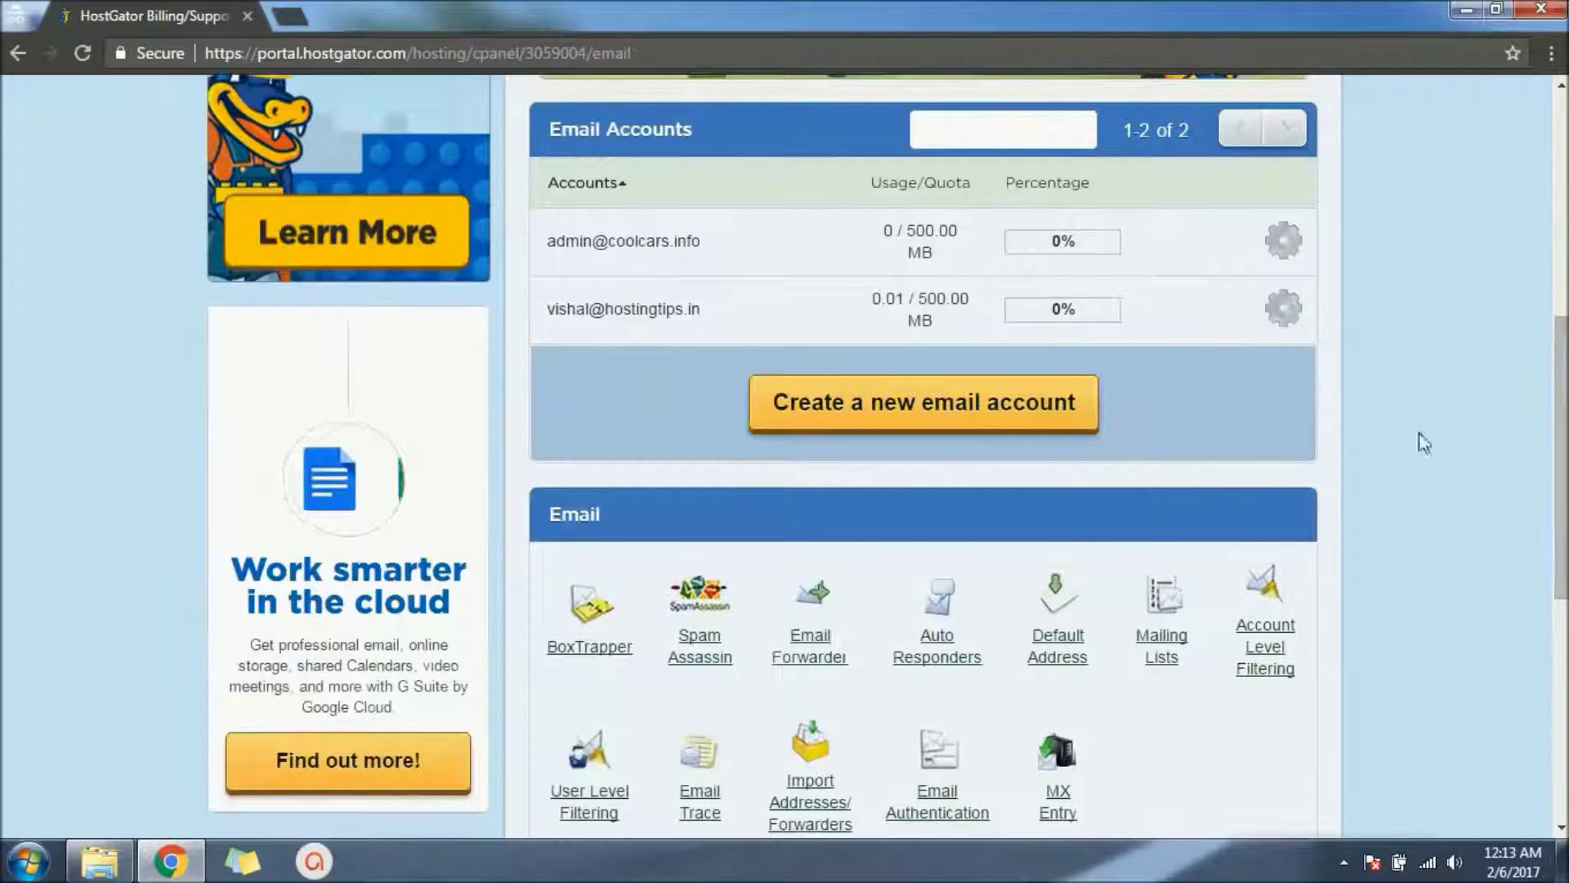
left_click(1008, 425)
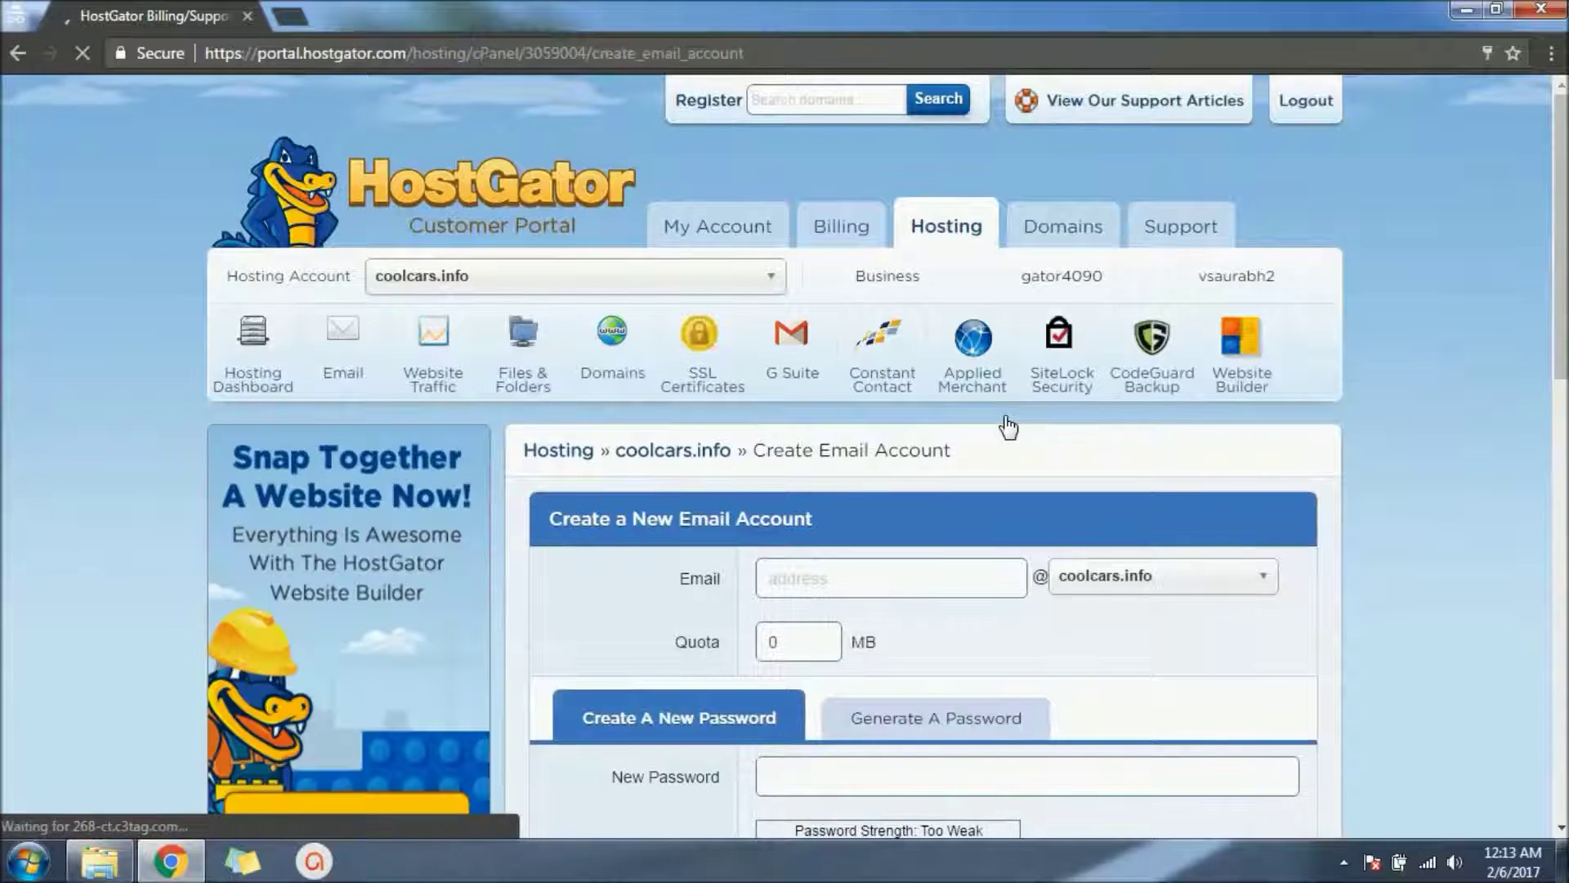
scroll(1502, 373, "down", 3)
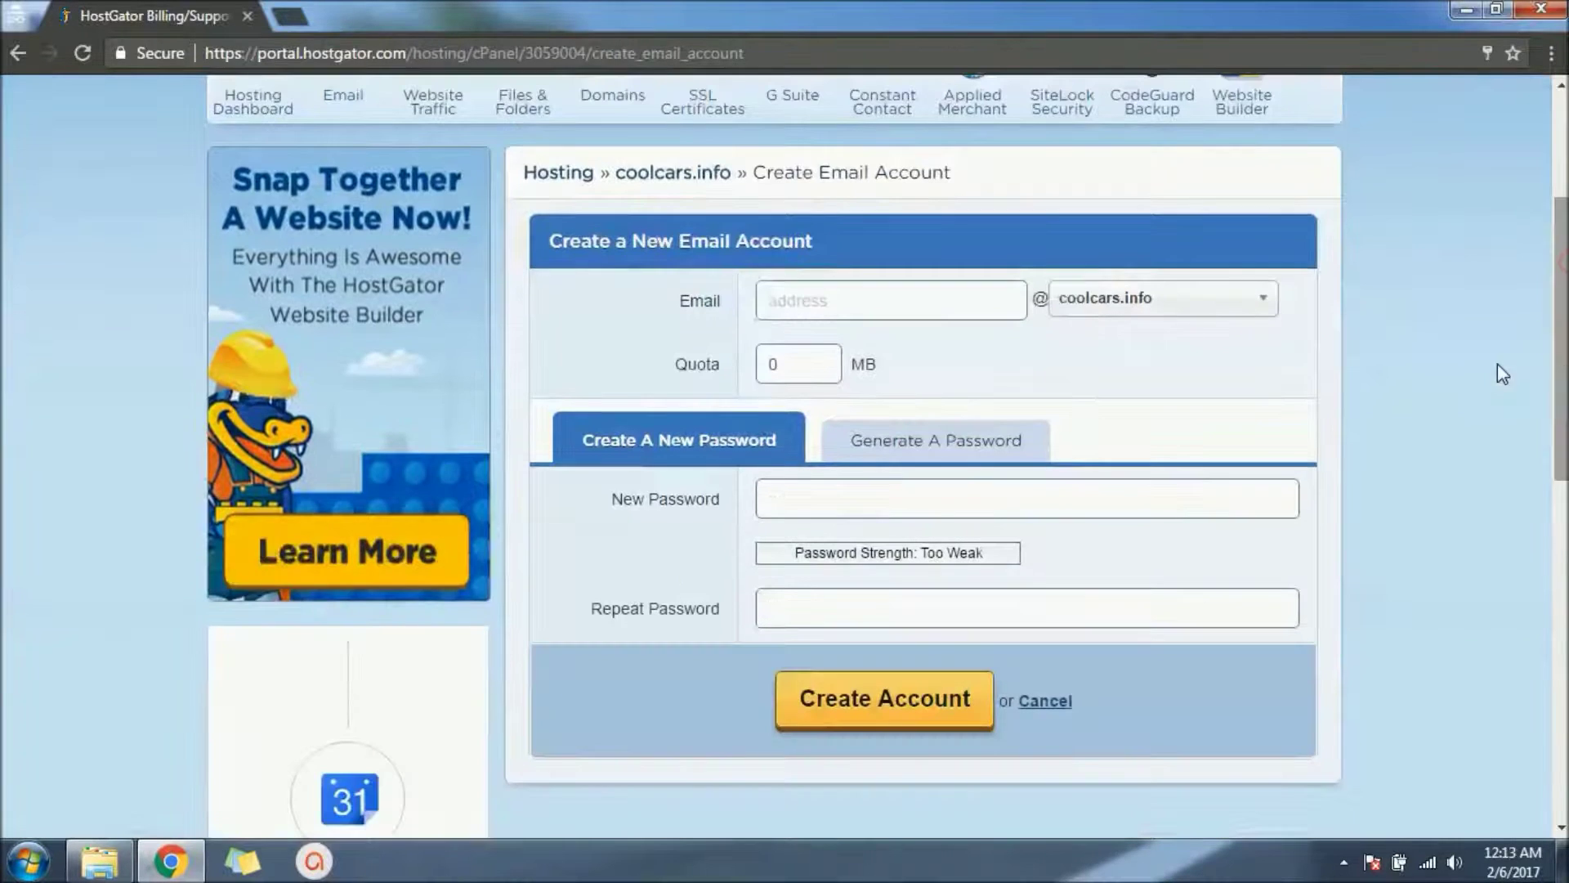
left_click(1253, 302)
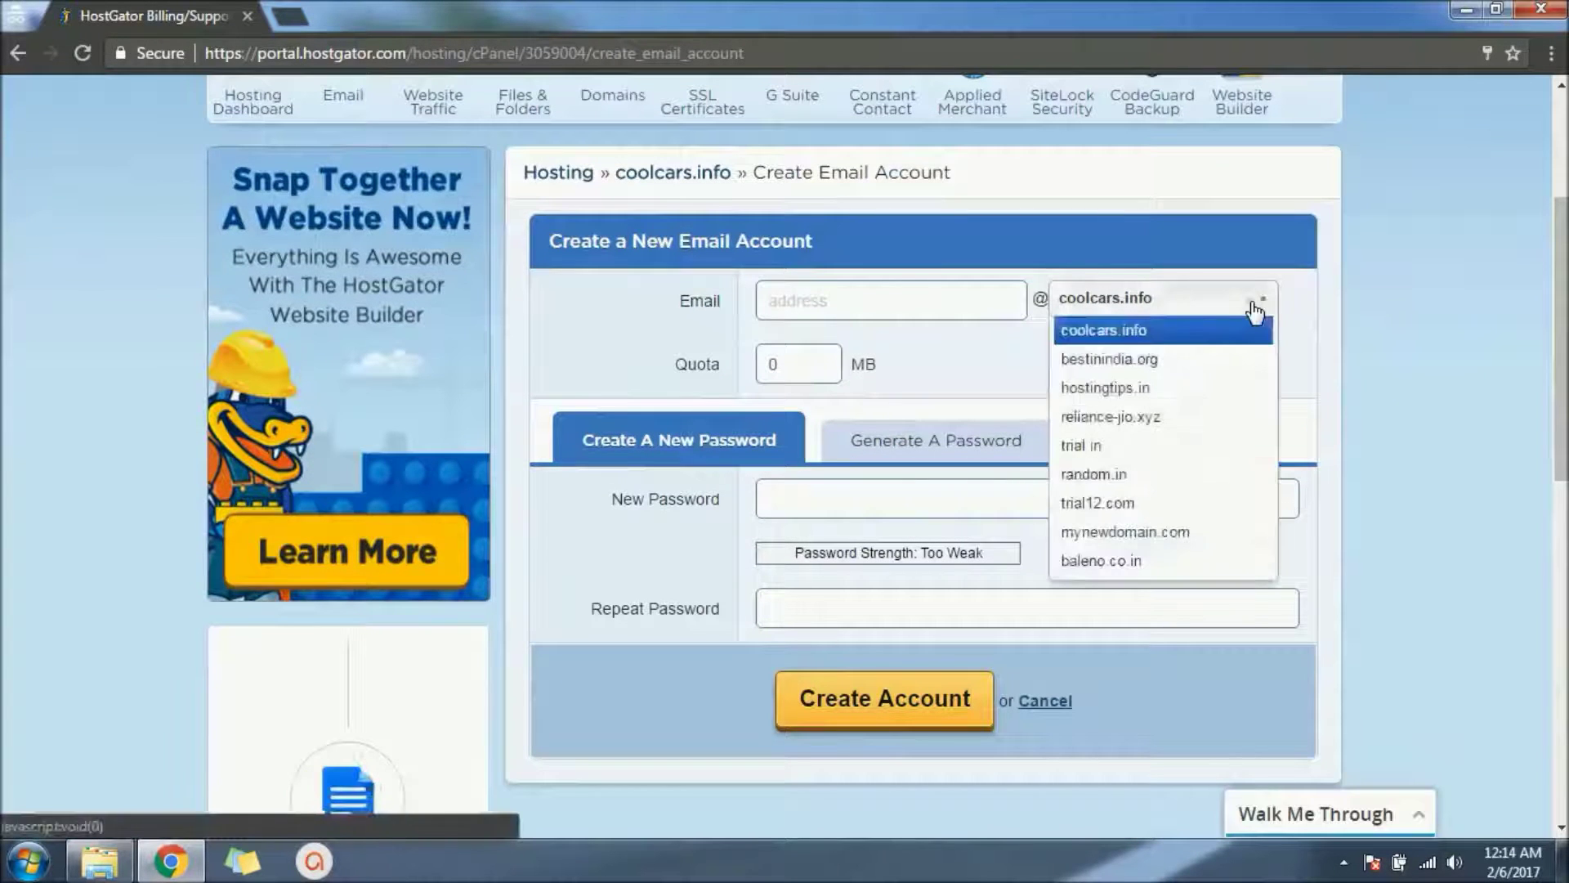
left_click(1182, 389)
left_click(966, 310)
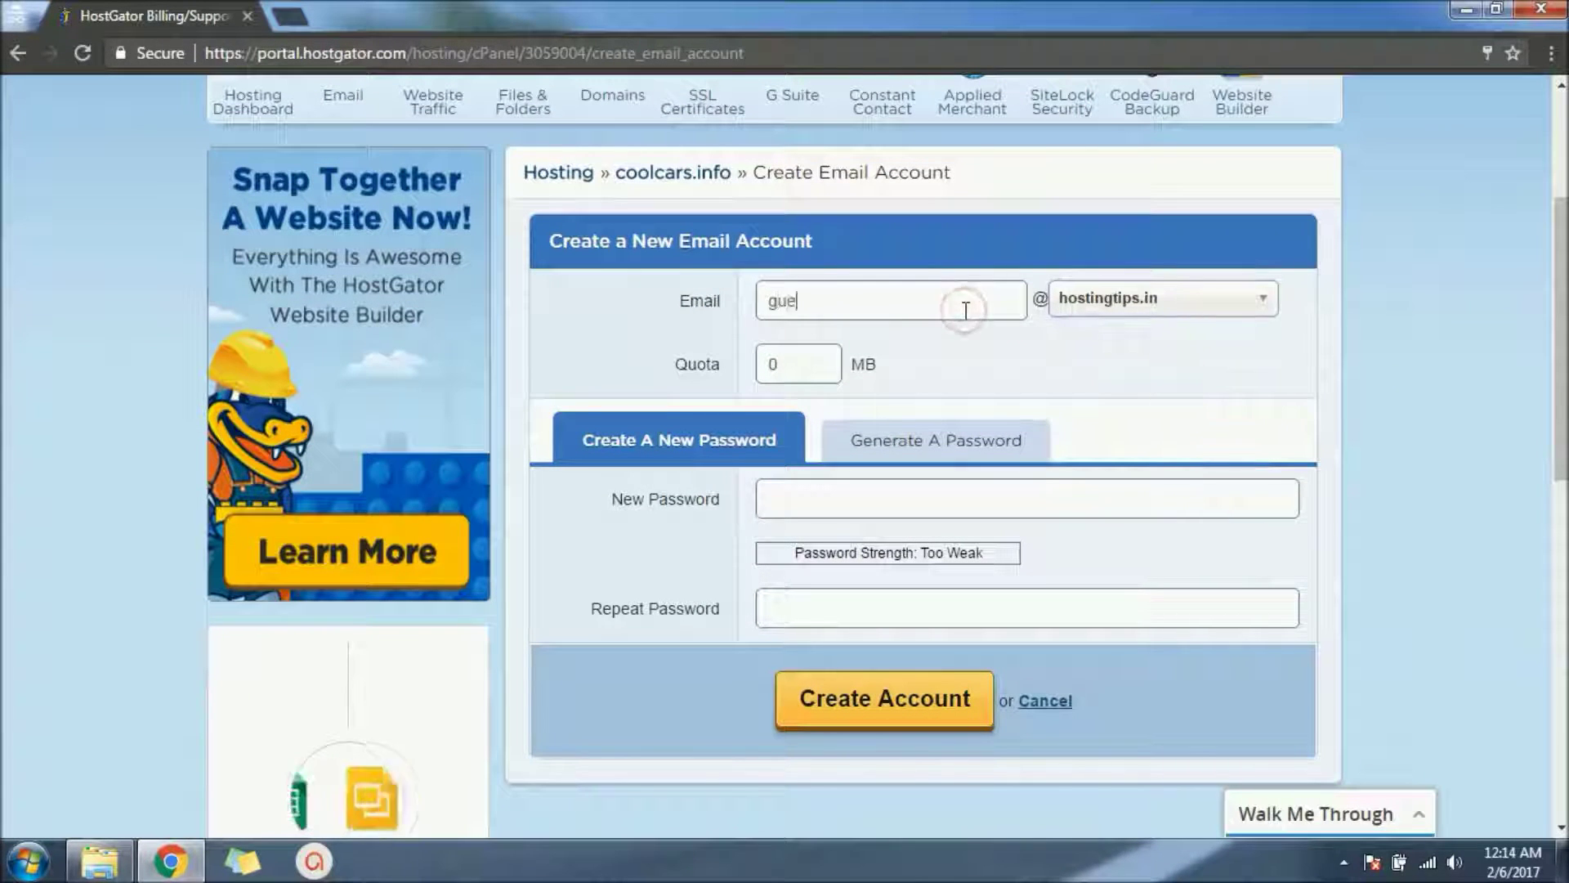
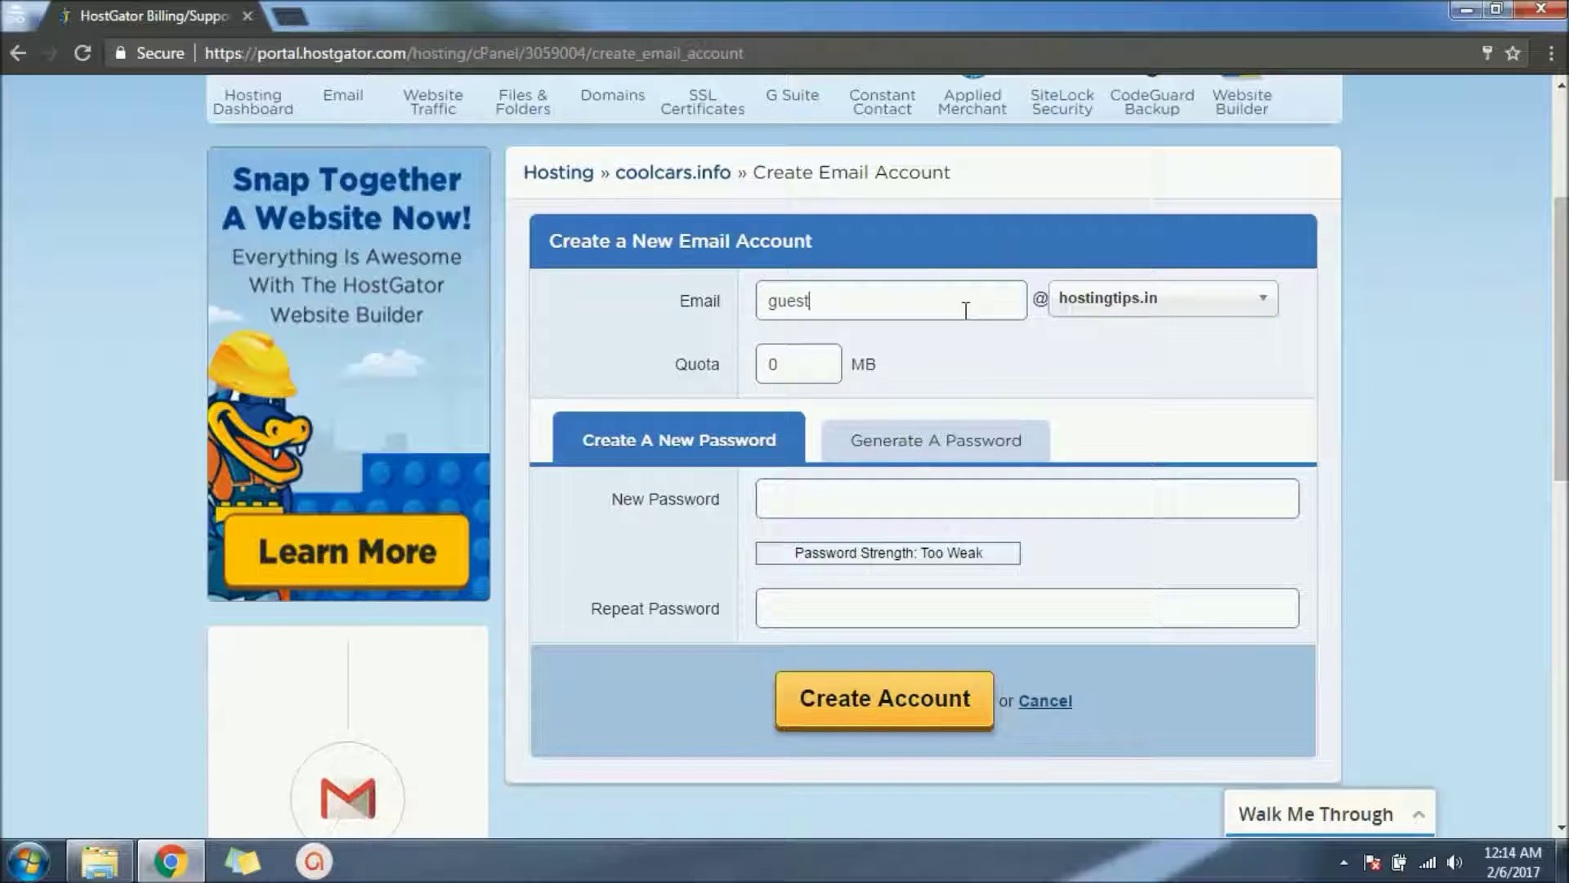
left_click(827, 358)
key("BackSpace")
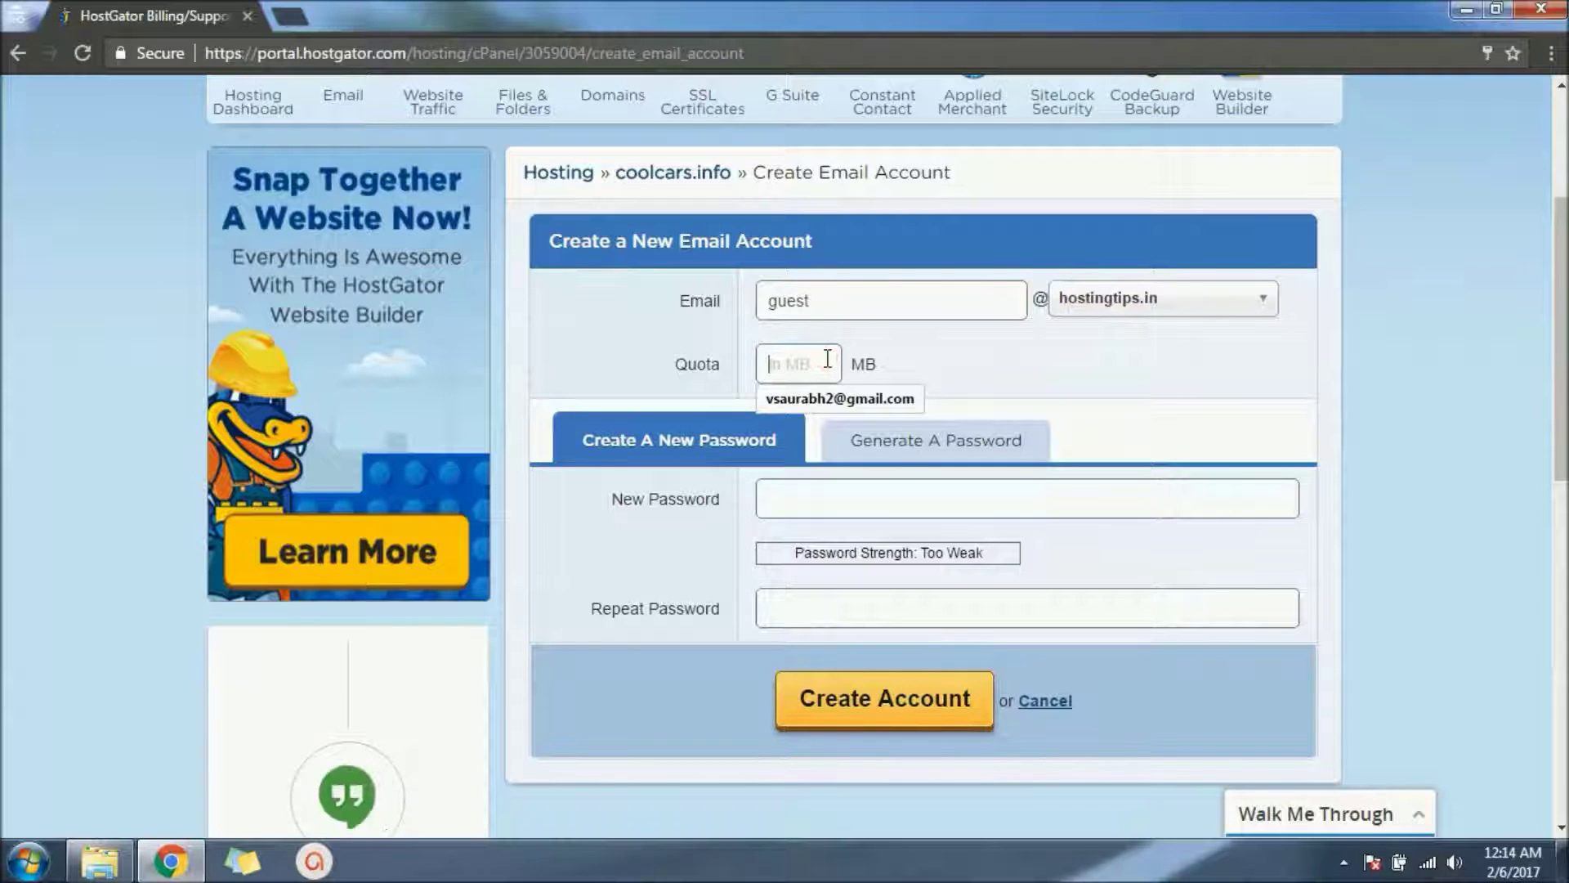
type("500")
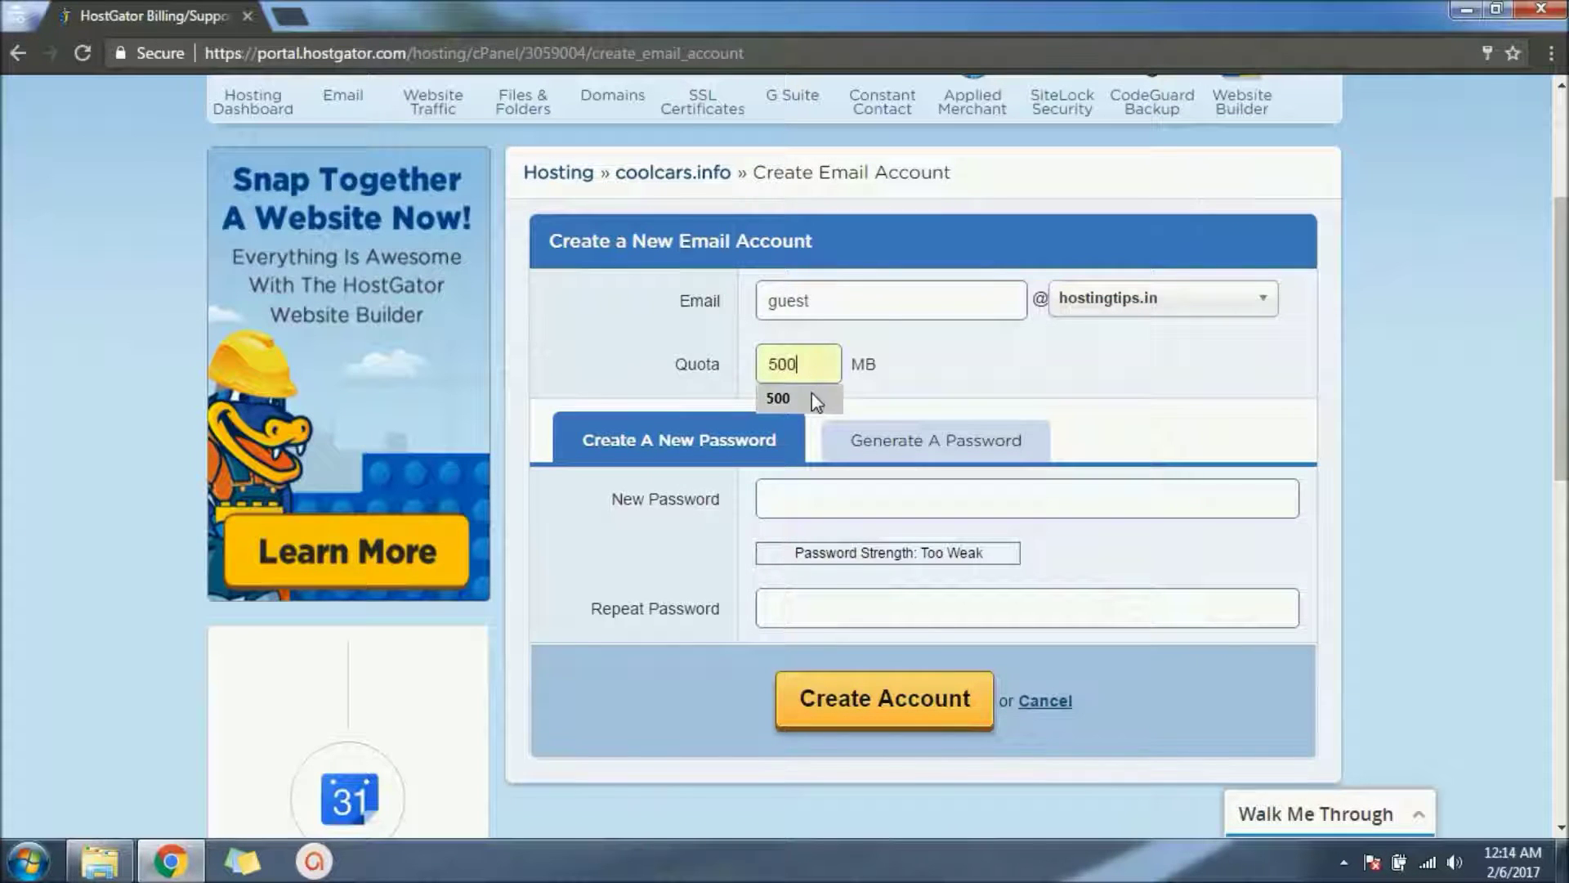
left_click(813, 399)
Step: Enter and confirm a manual password for the mailbox, then create the account
left_click(870, 441)
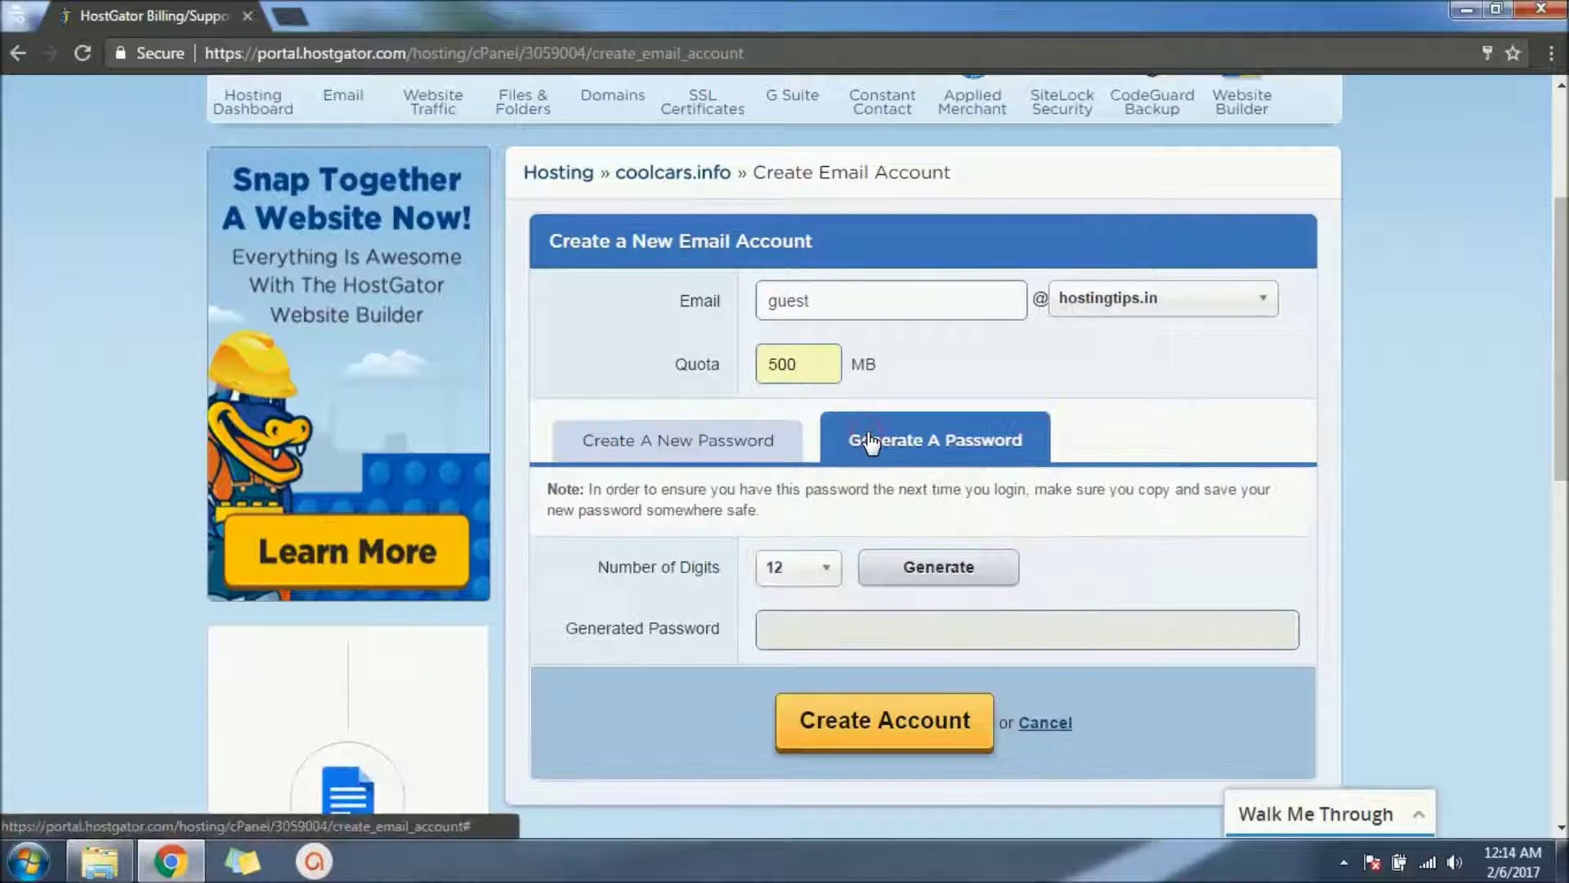
left_click(748, 441)
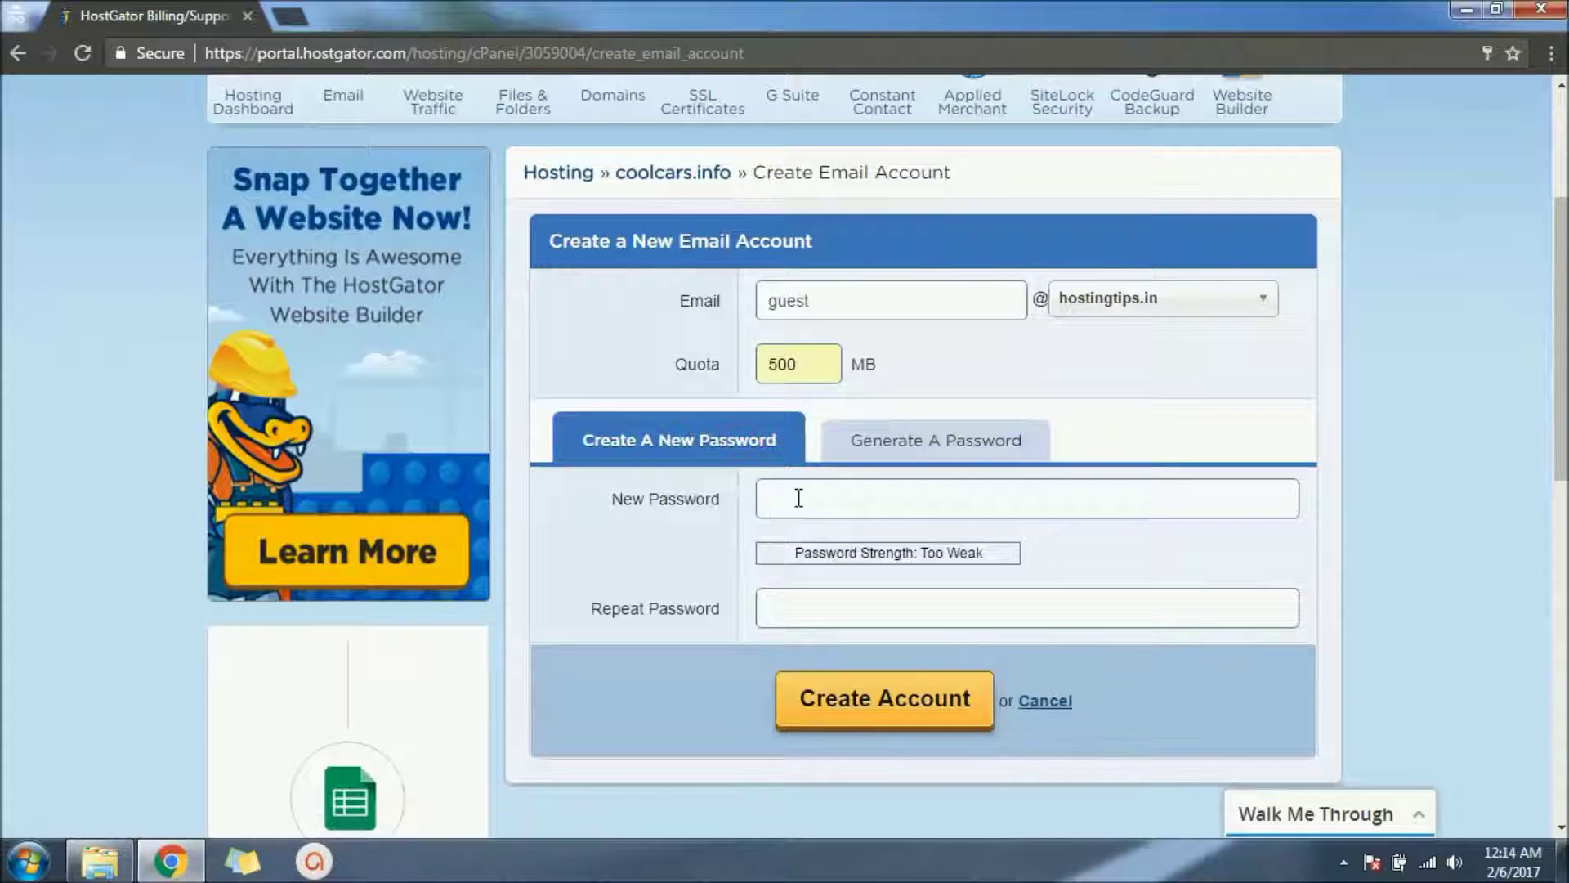
left_click(799, 497)
type("•••••")
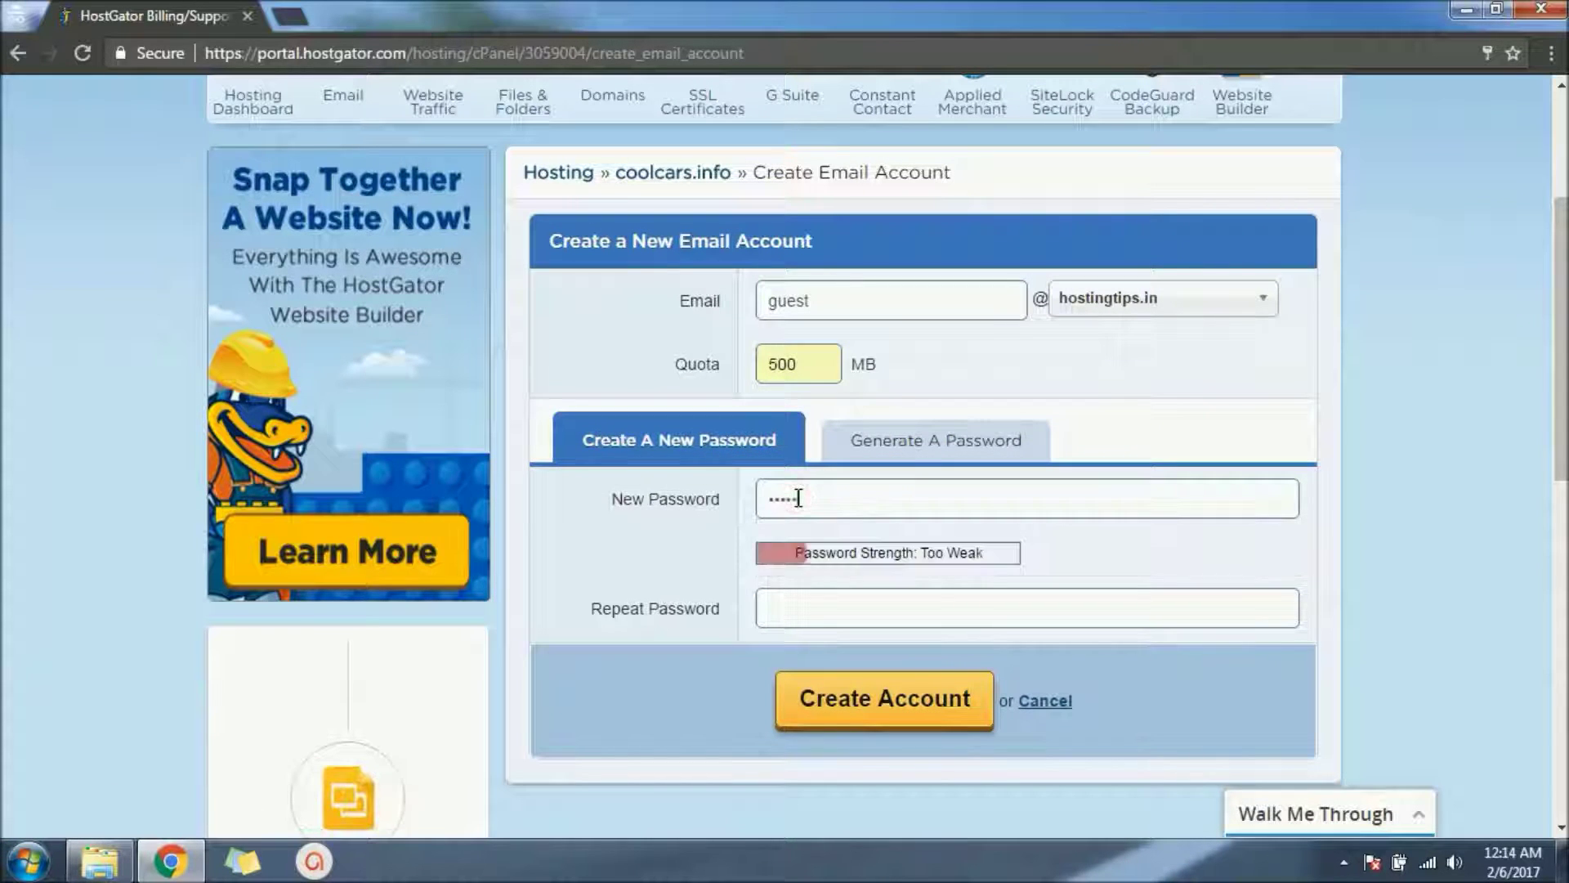
type("•••••••••")
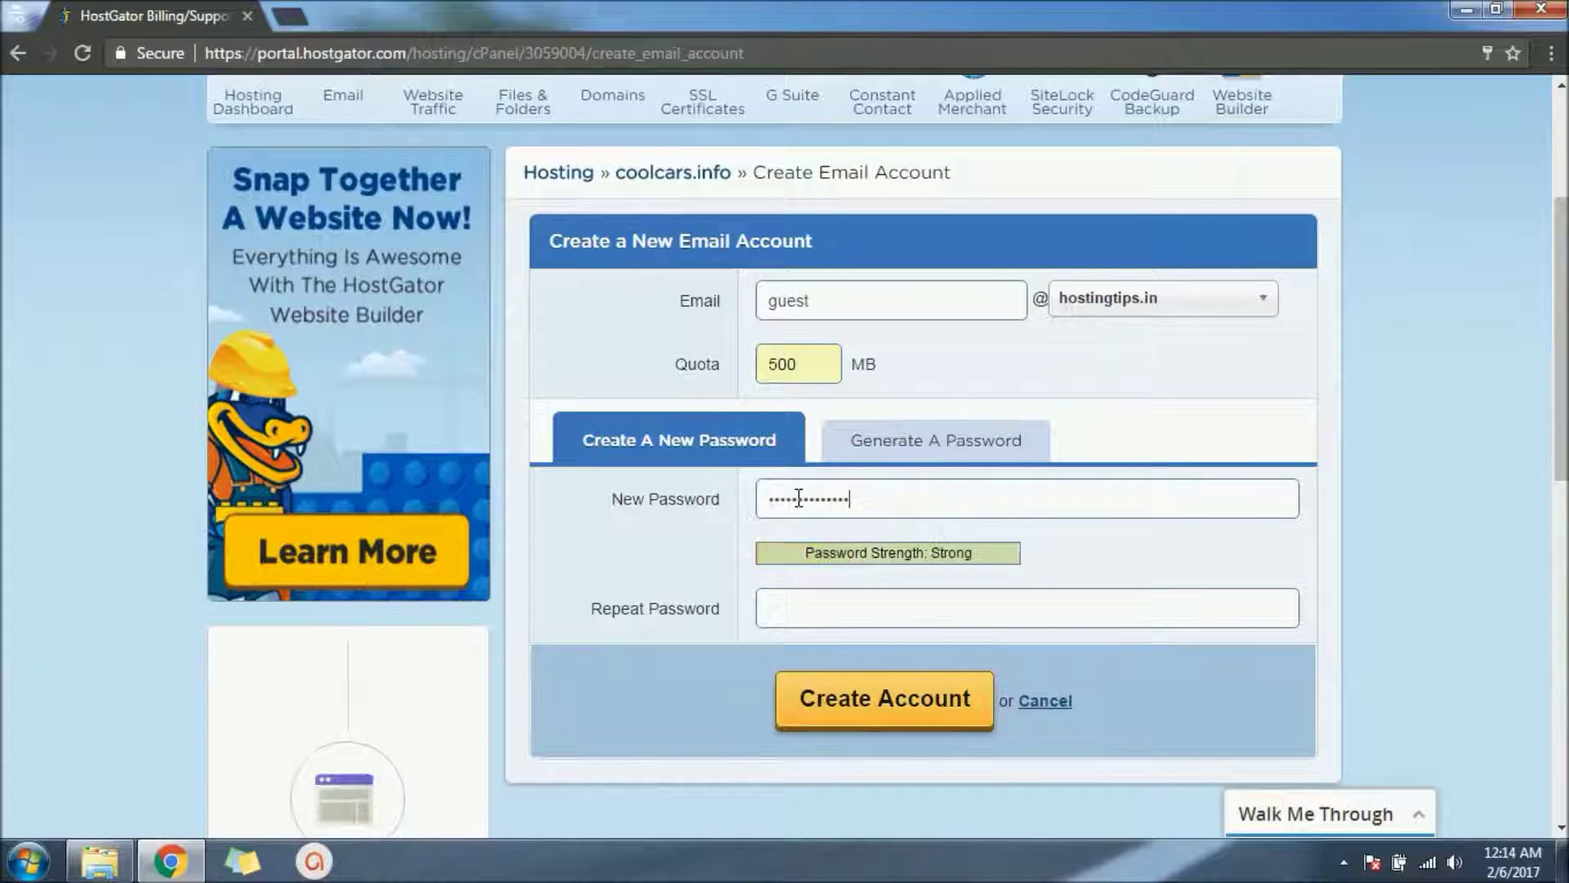
key("Tab")
type("••••••••")
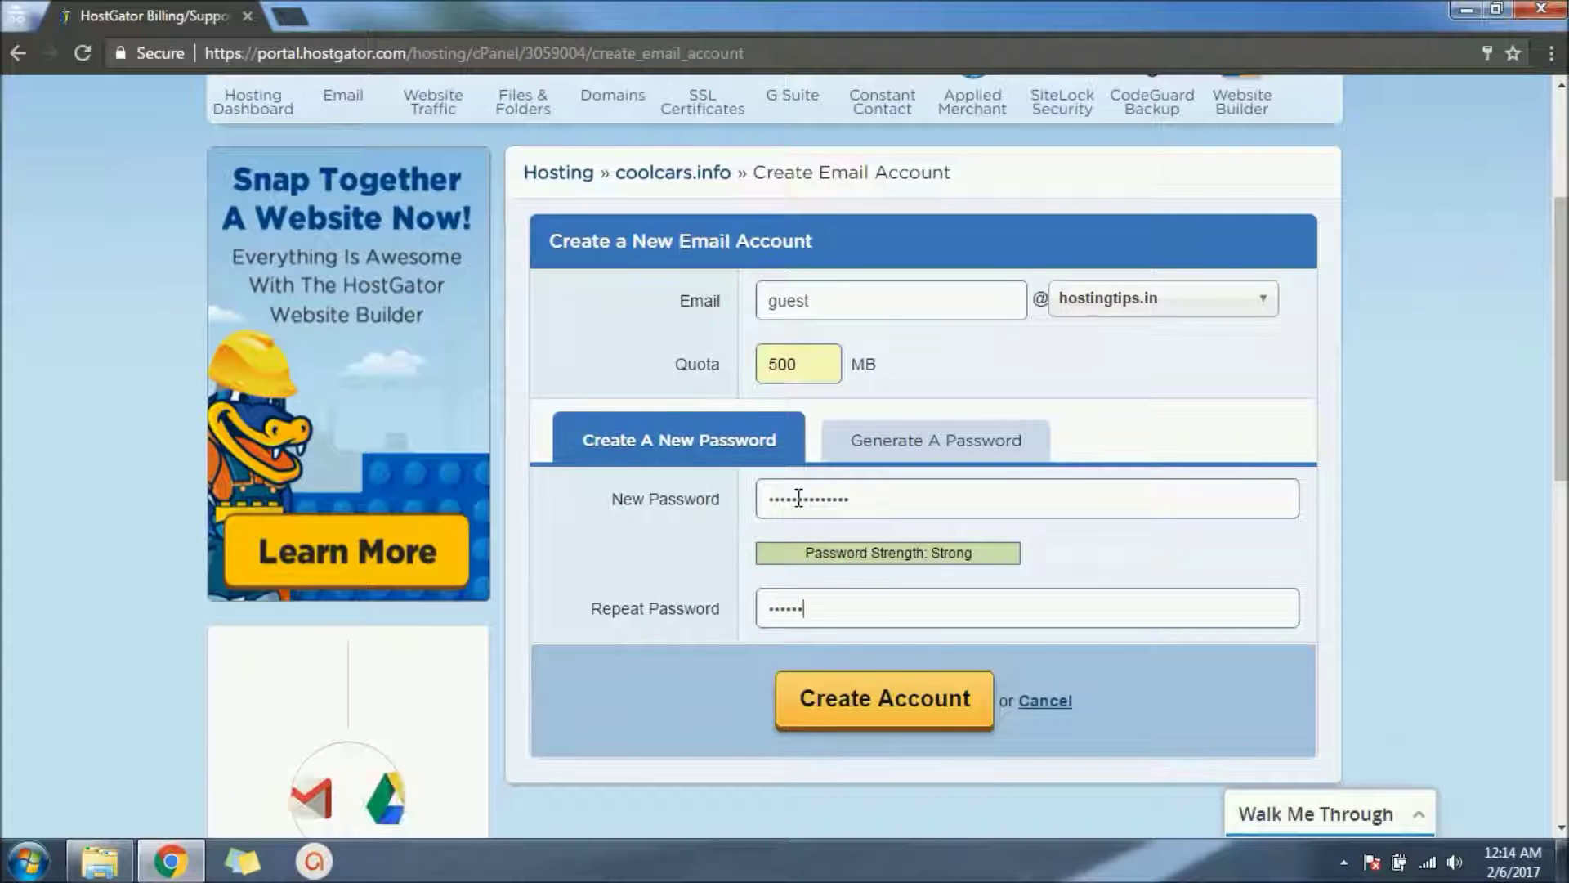
type("•••")
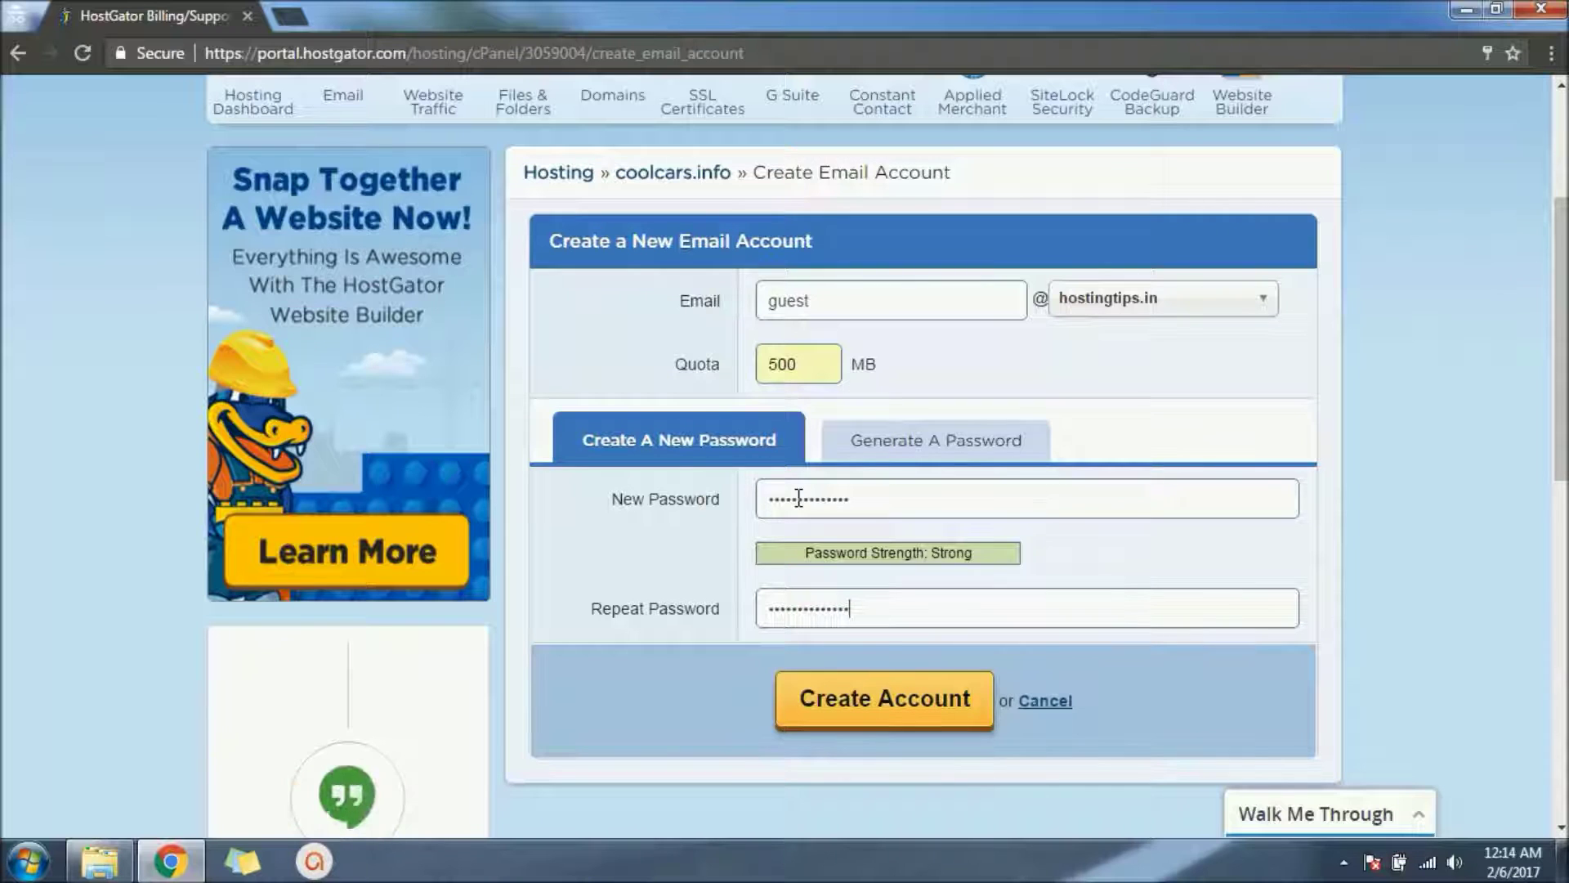
left_click(894, 699)
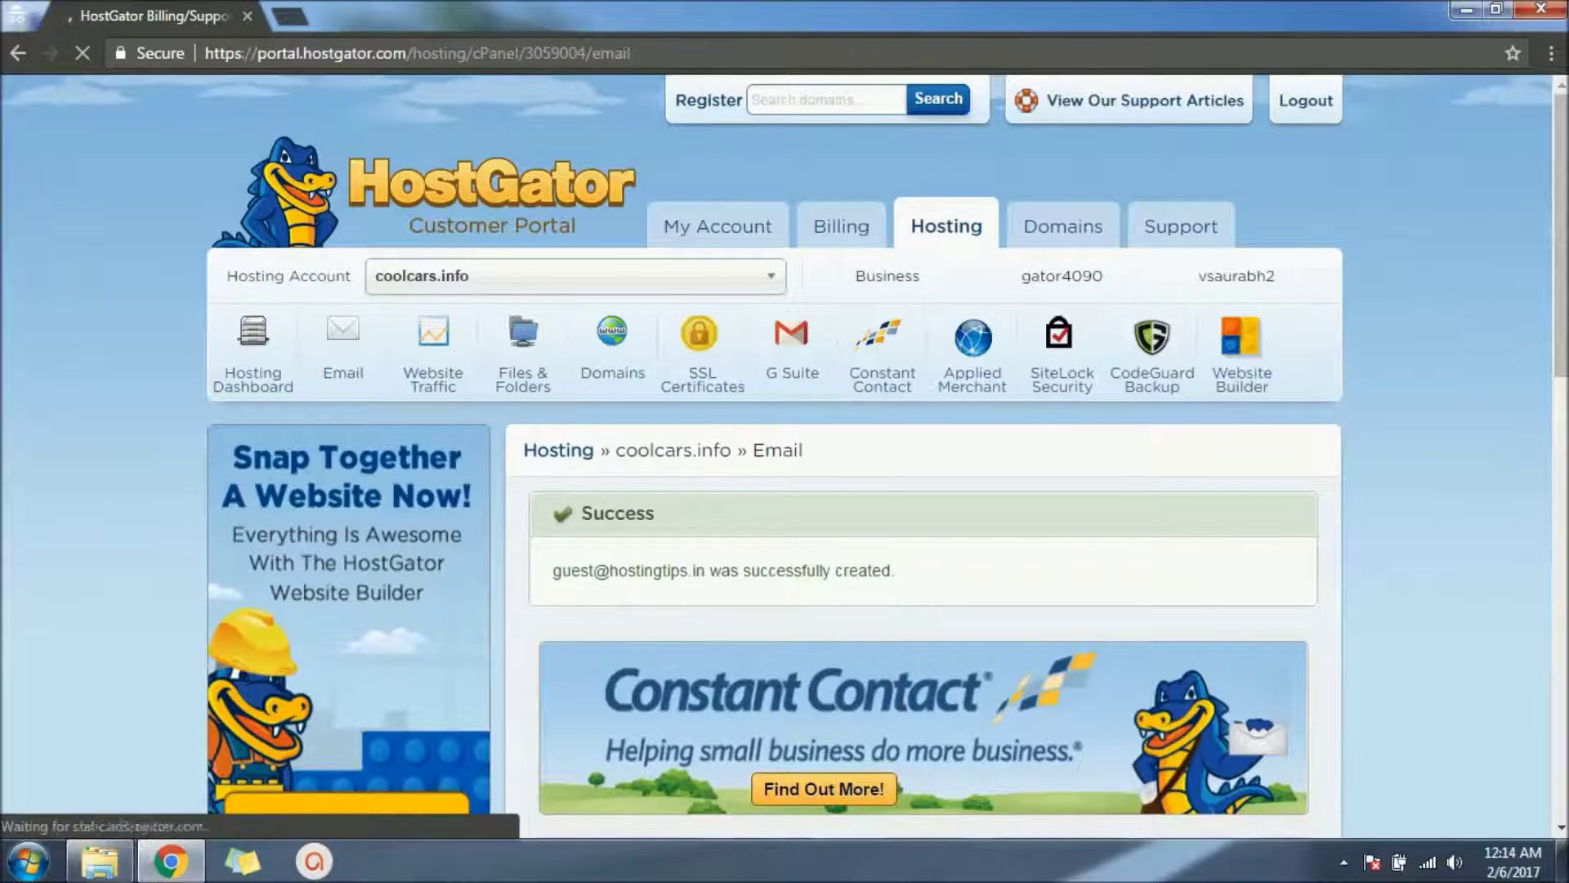
Step: Scroll down to show the Email Accounts table with 3 accounts under the success notice
scroll(1565, 331, "down", 2)
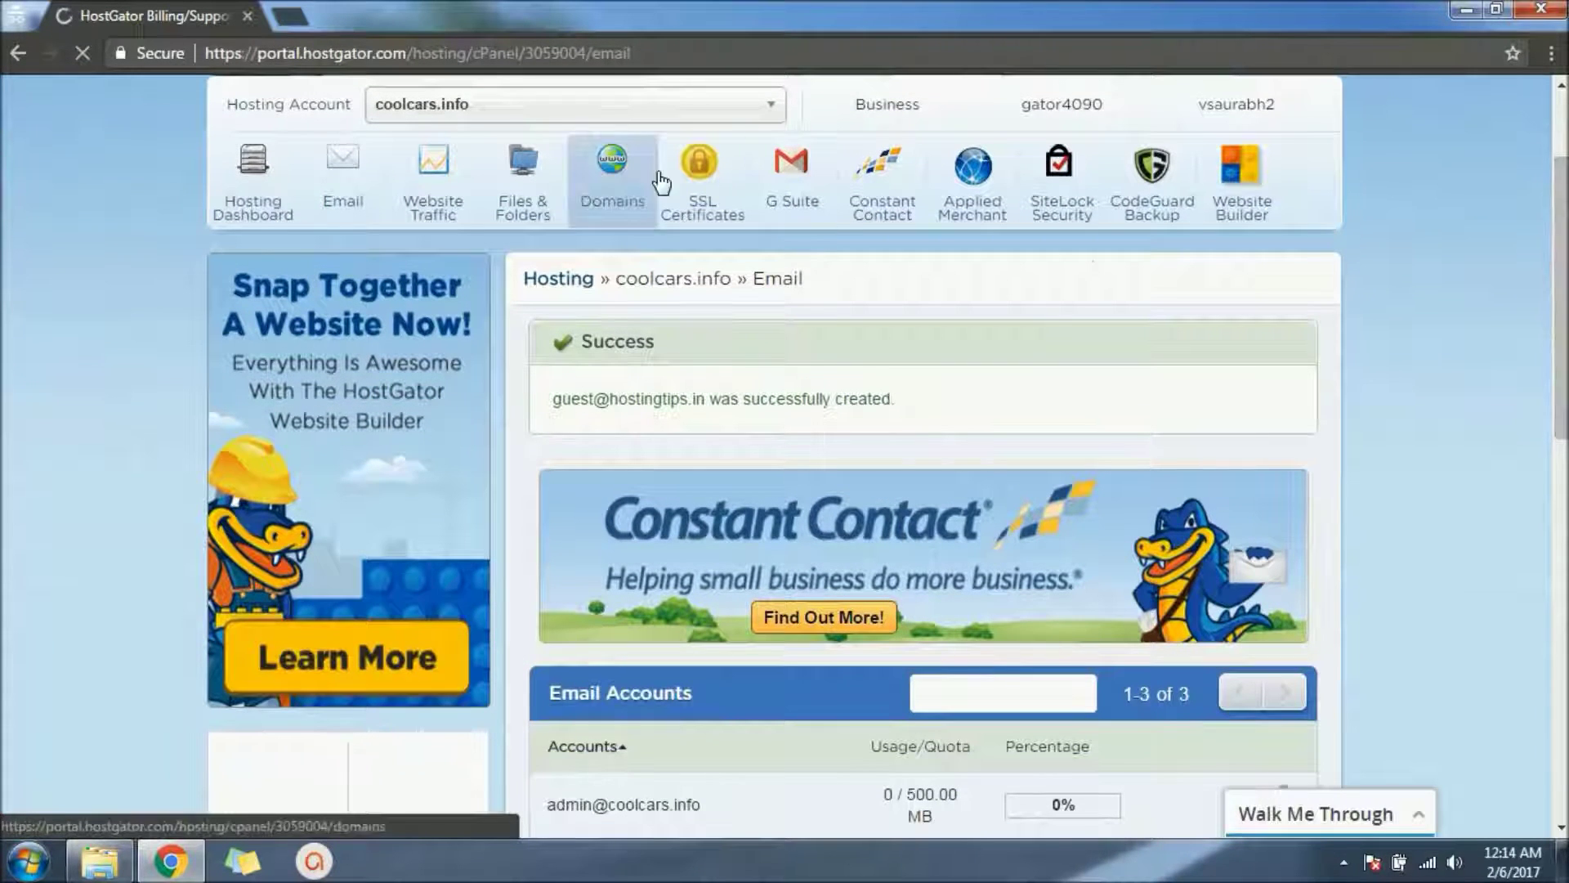
Step: Load hostingtips.in/webmail in a new incognito tab, fixing the 'webmain' typo
left_click(296, 17)
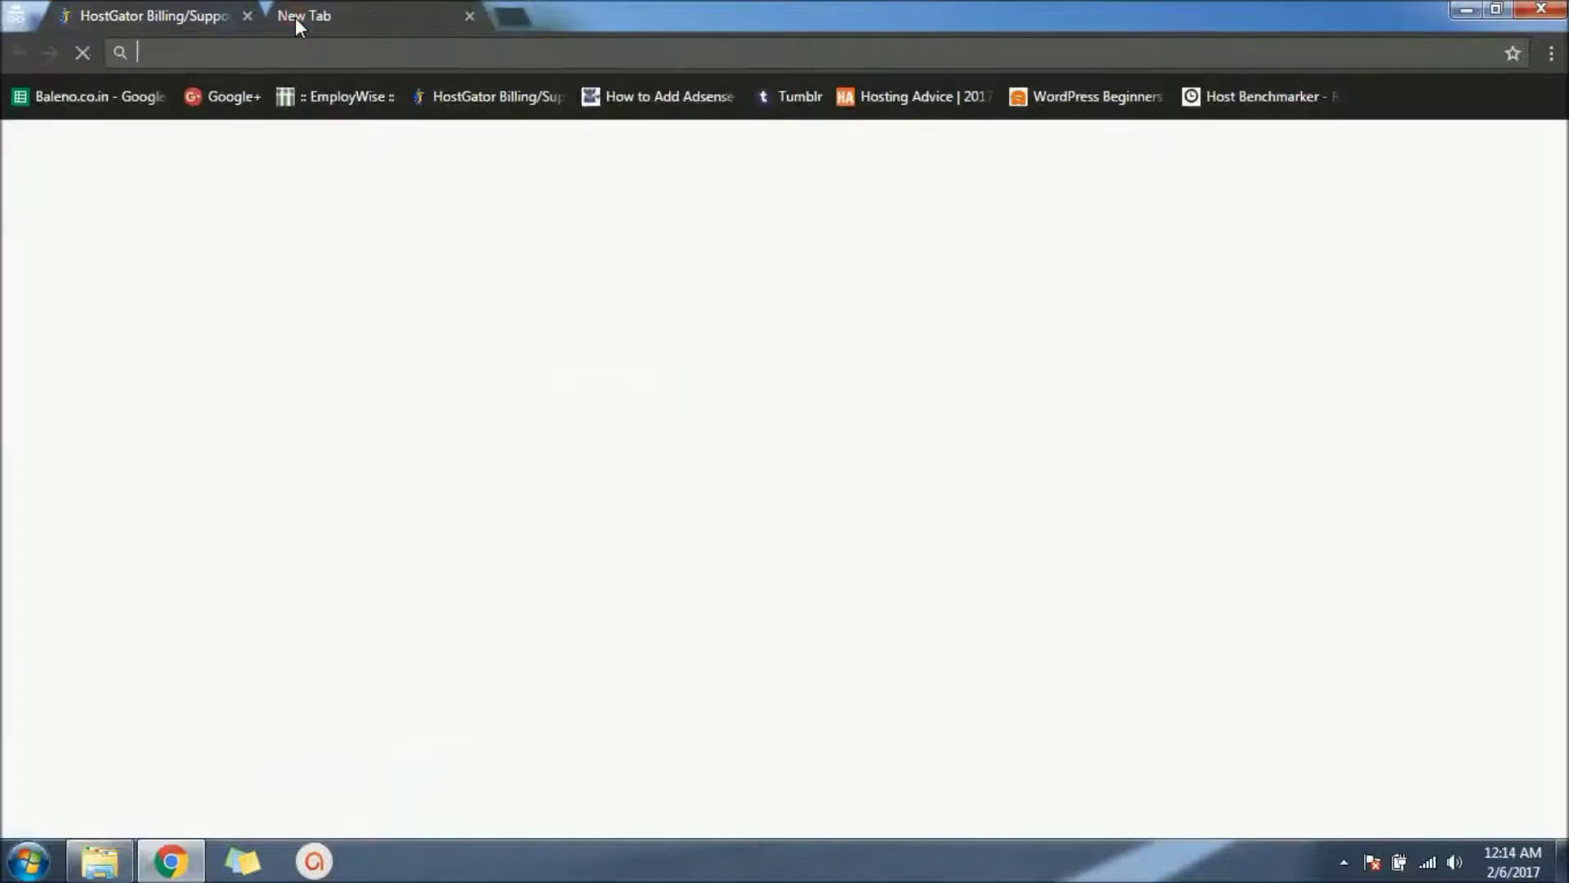
type("hostingtips.in/")
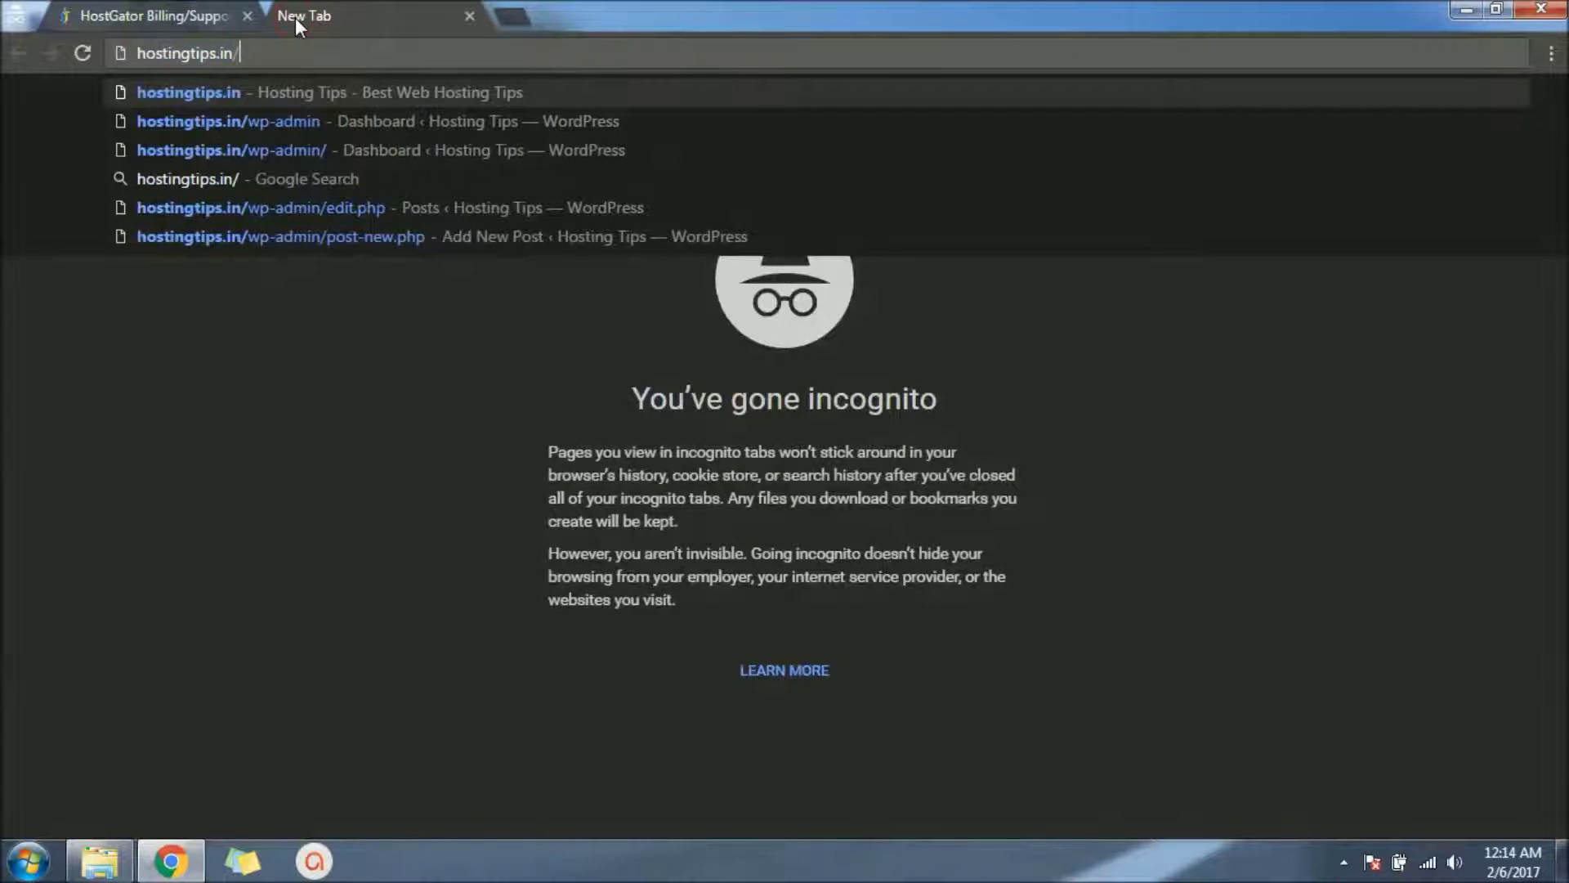
type("webmain")
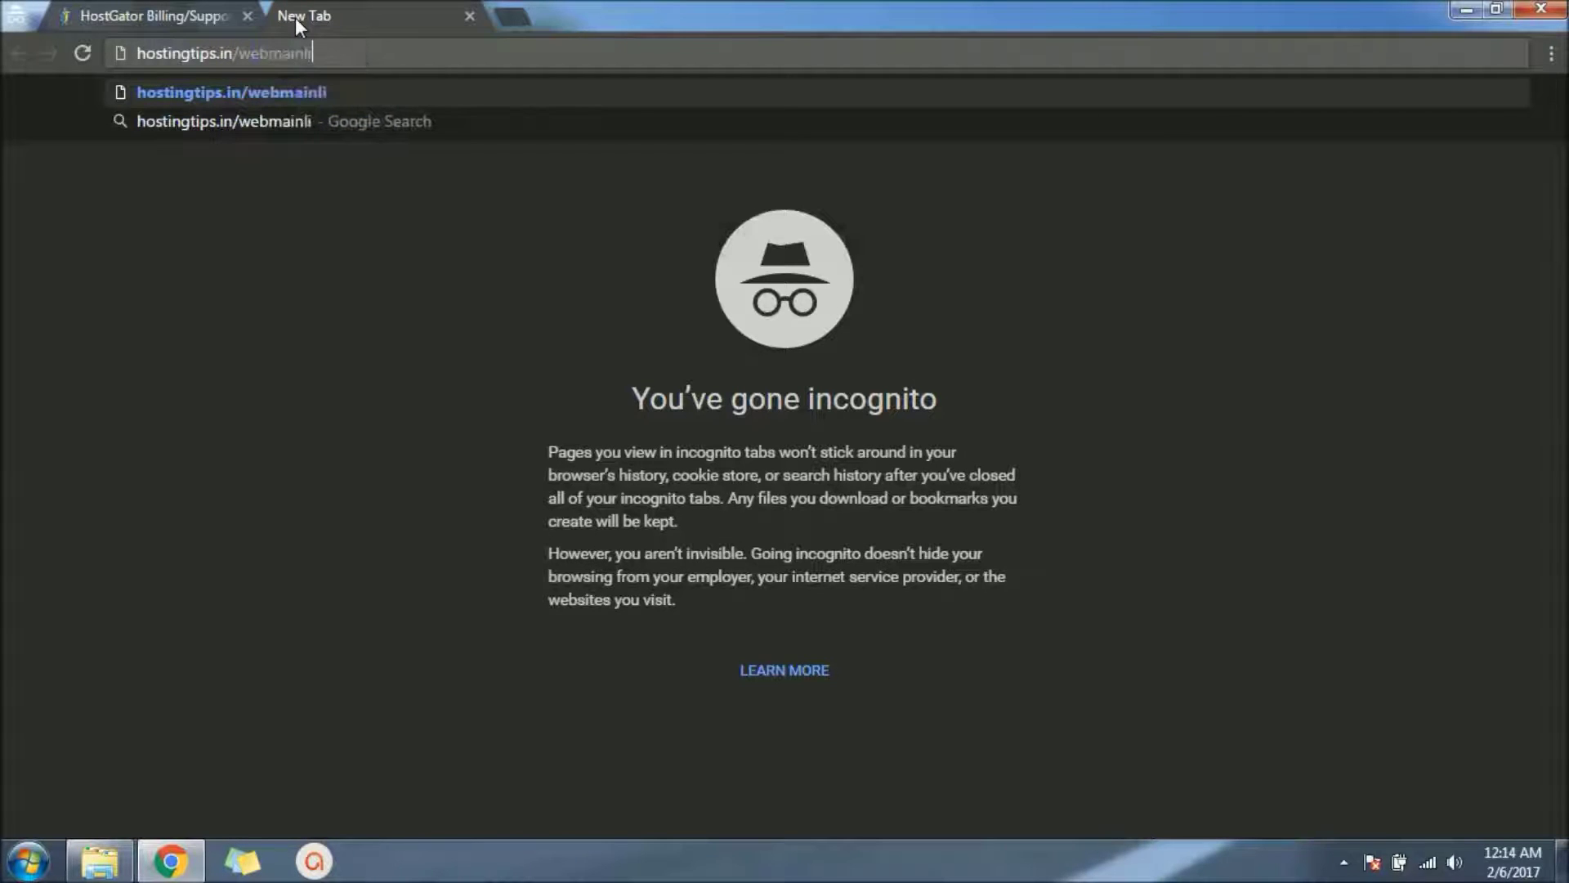
key("BackSpace")
type("l")
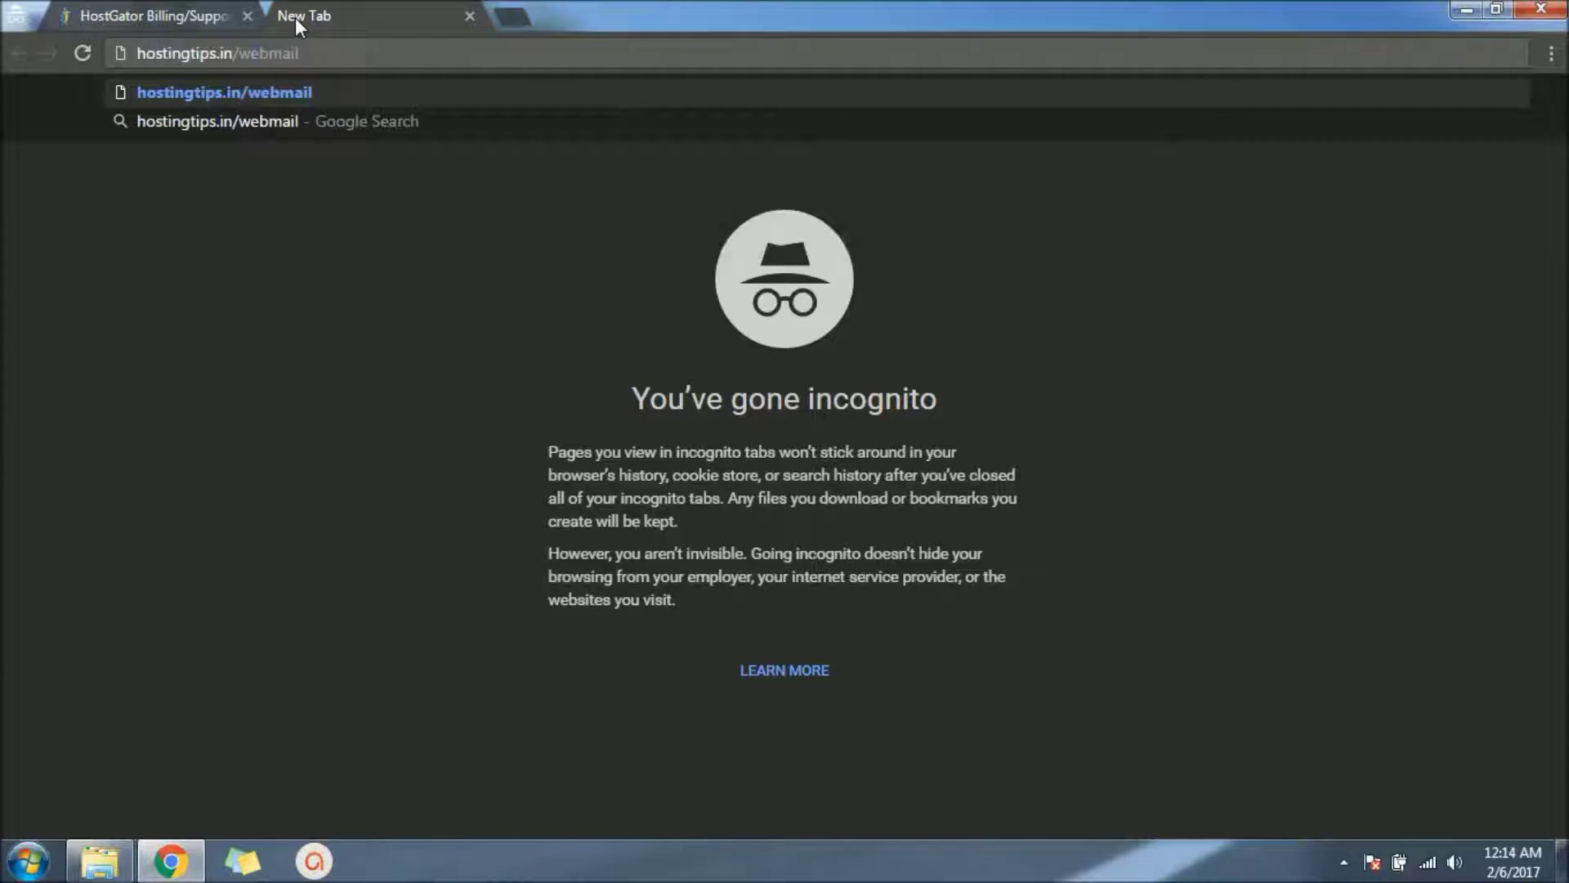
key("Return")
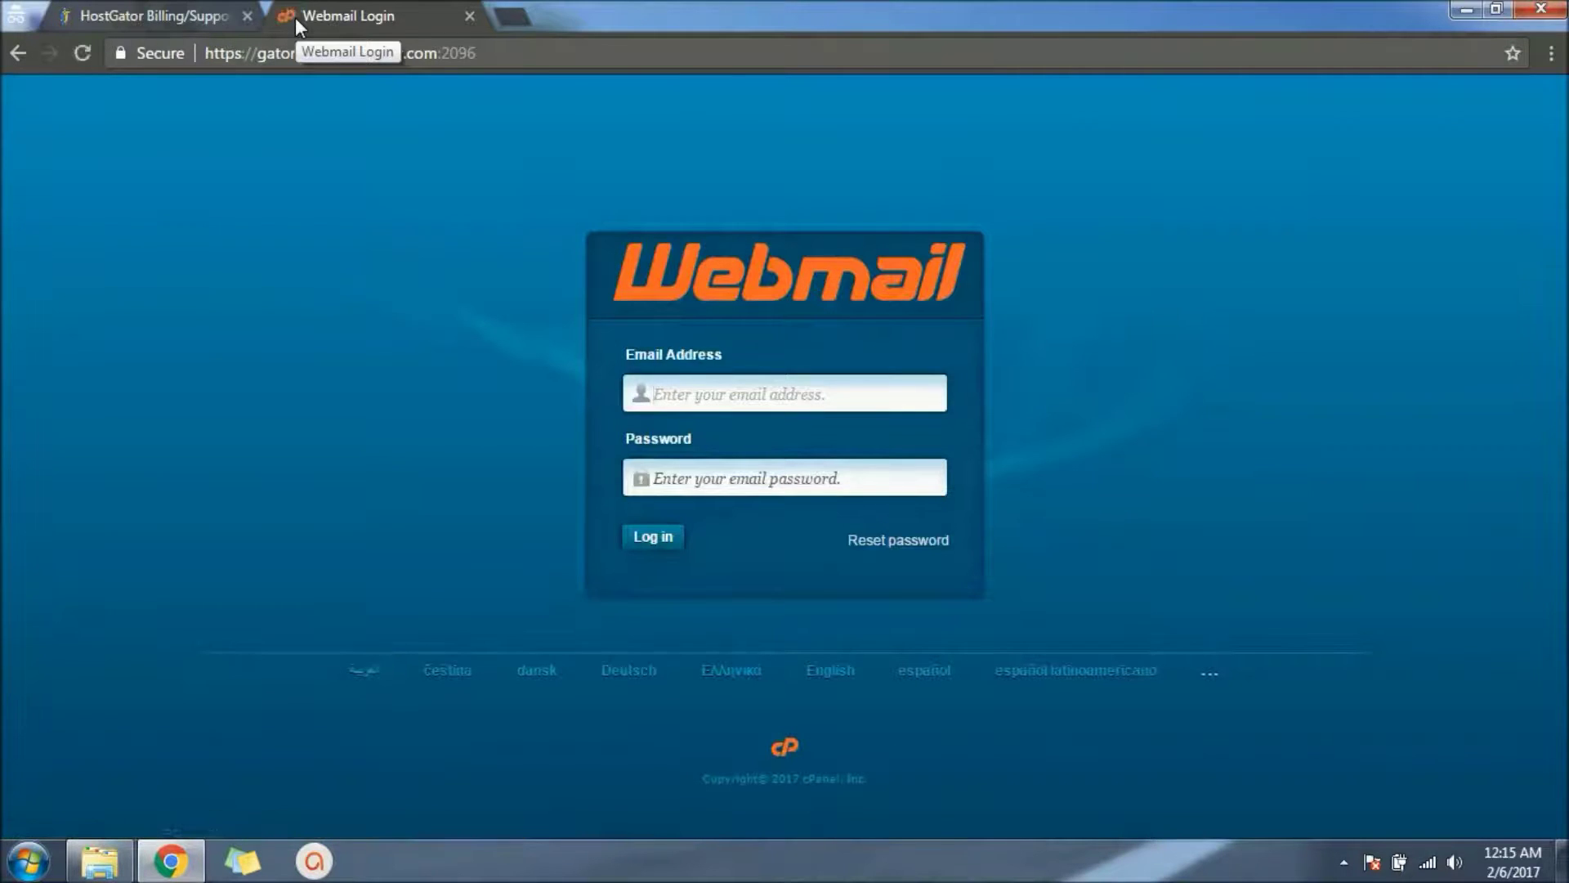
Step: Enter the guest mailbox address and password on the Webmail login and submit it
type("gate")
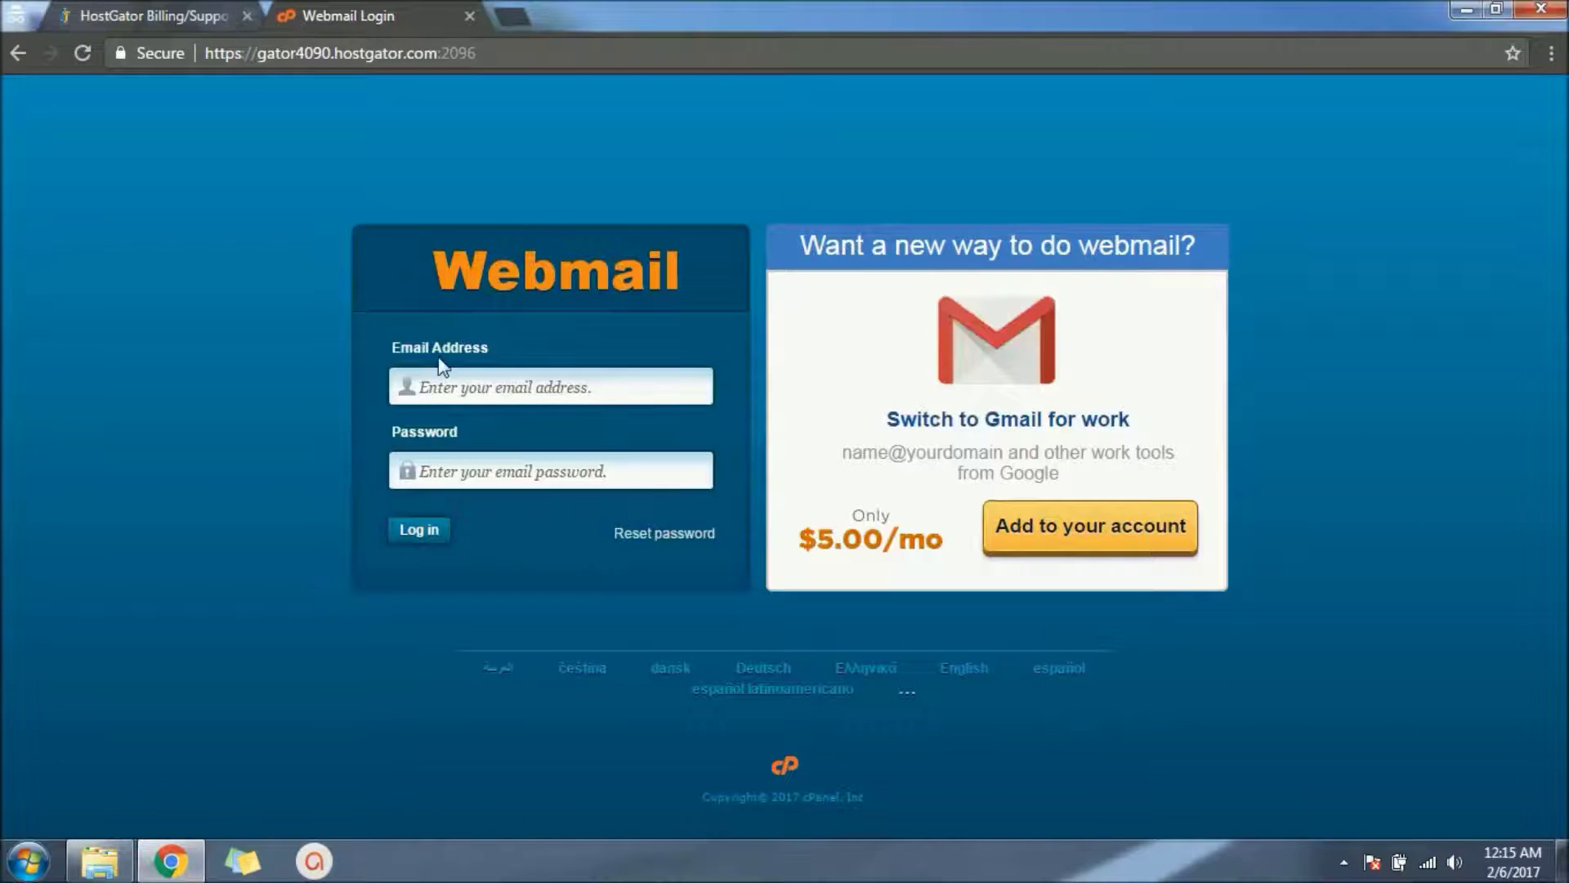
left_click(459, 378)
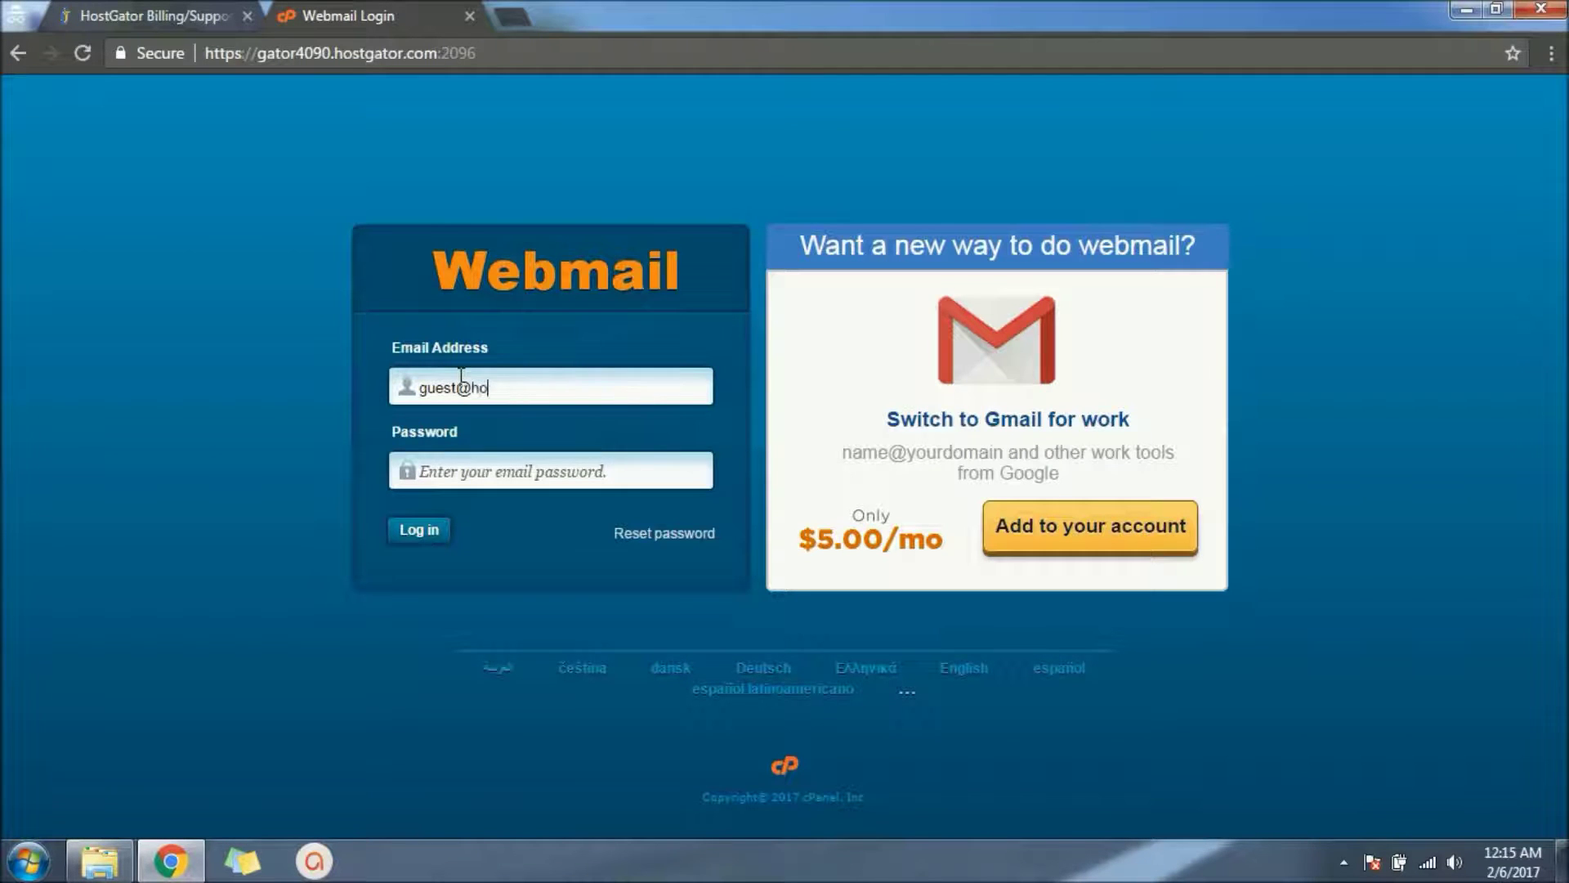
key("Tab")
type("•")
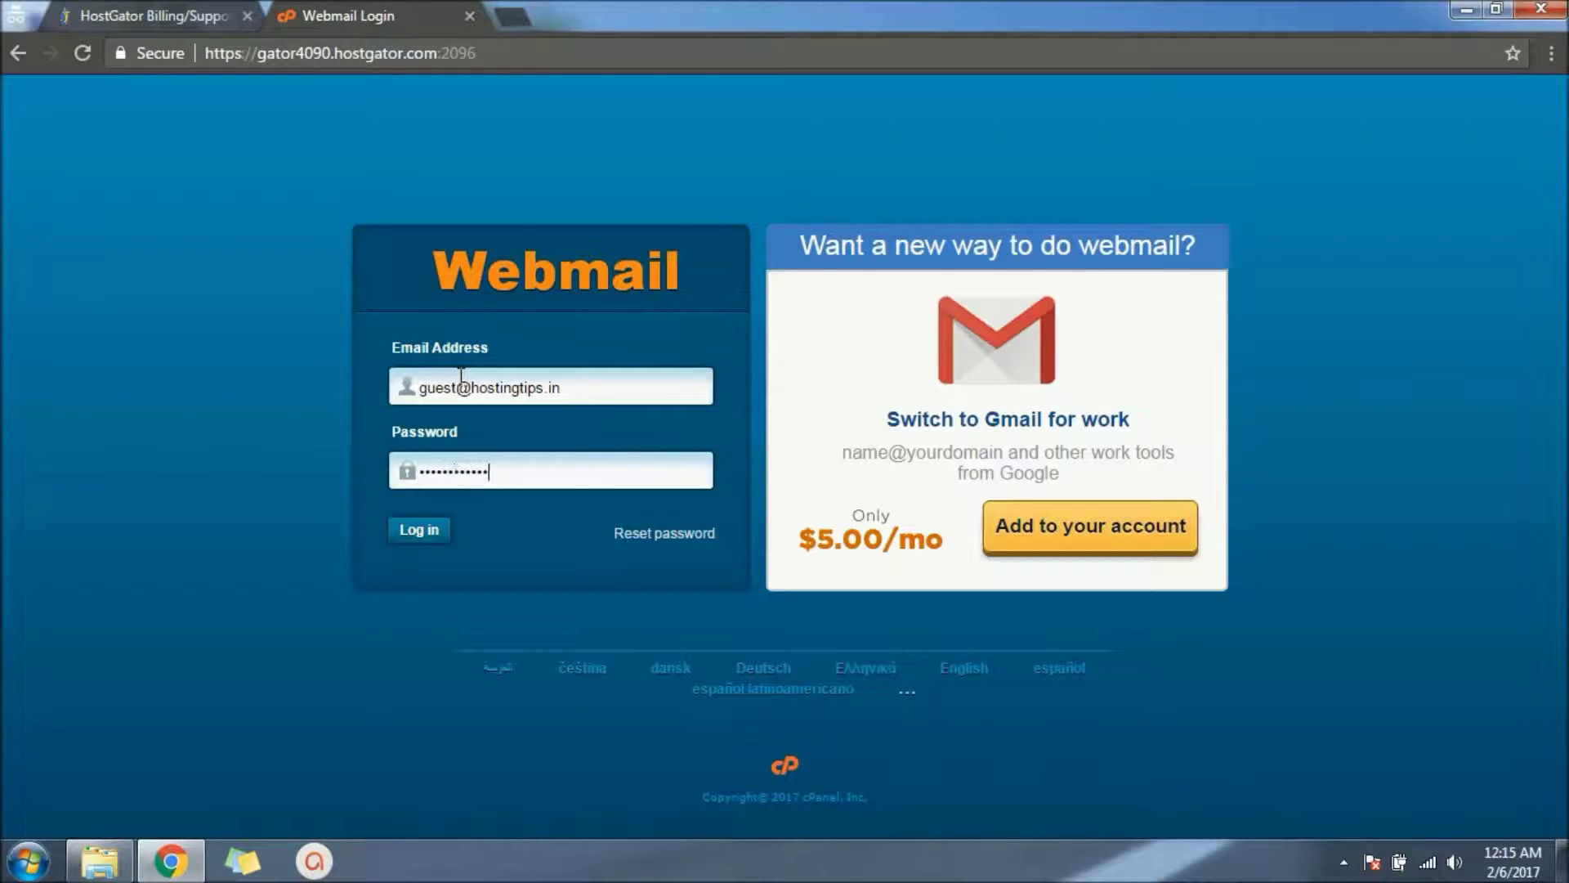
left_click(430, 533)
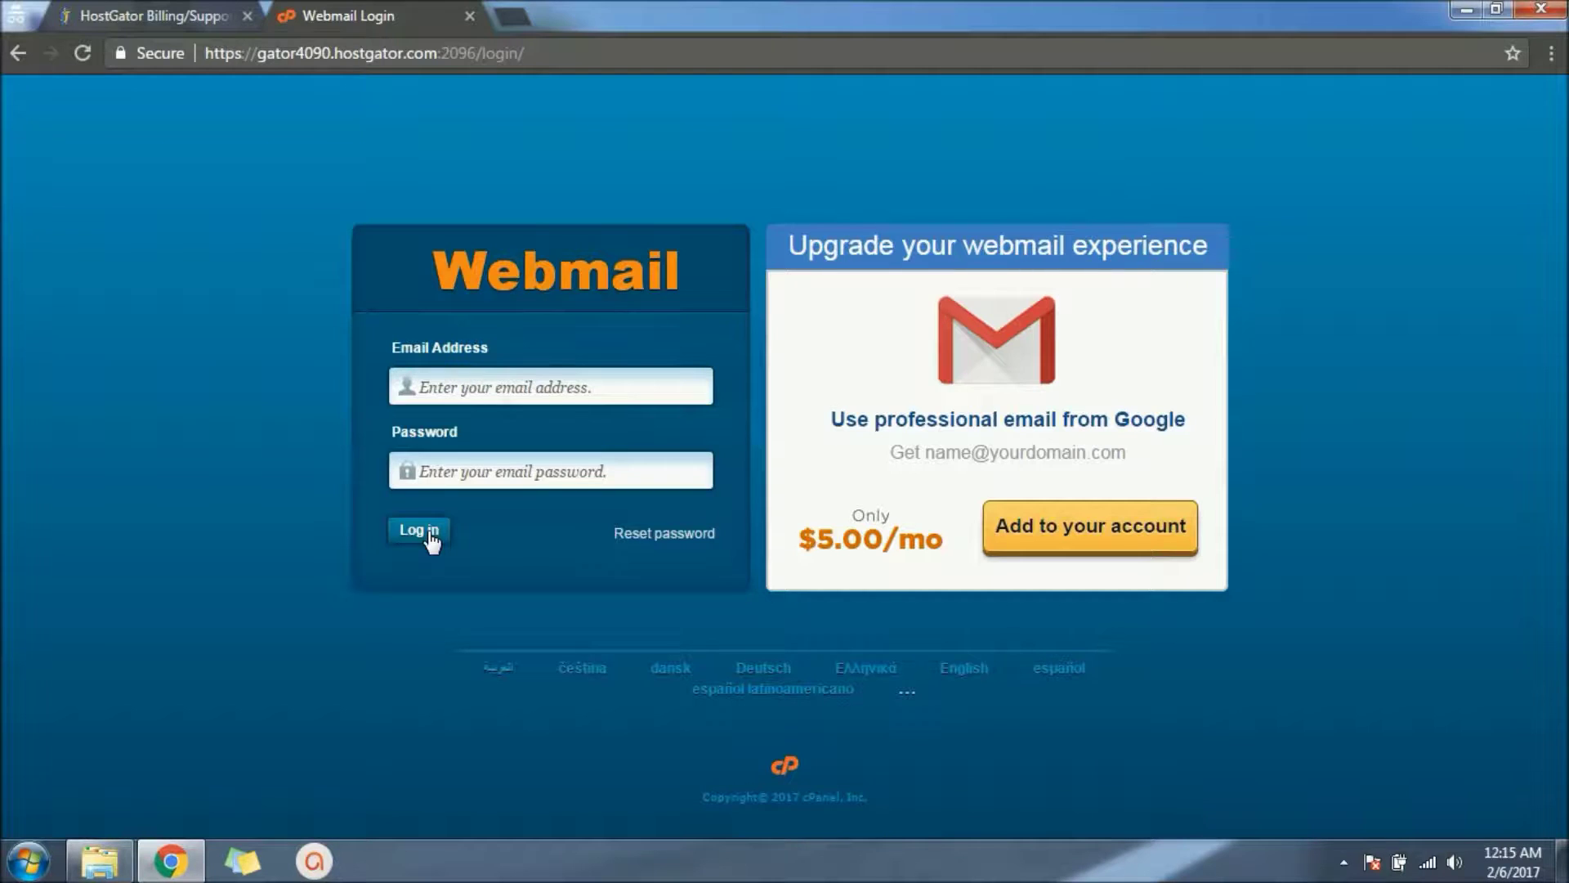
Step: Re-enter the guest mailbox address and corrected password, and log in to Webmail
left_click(540, 386)
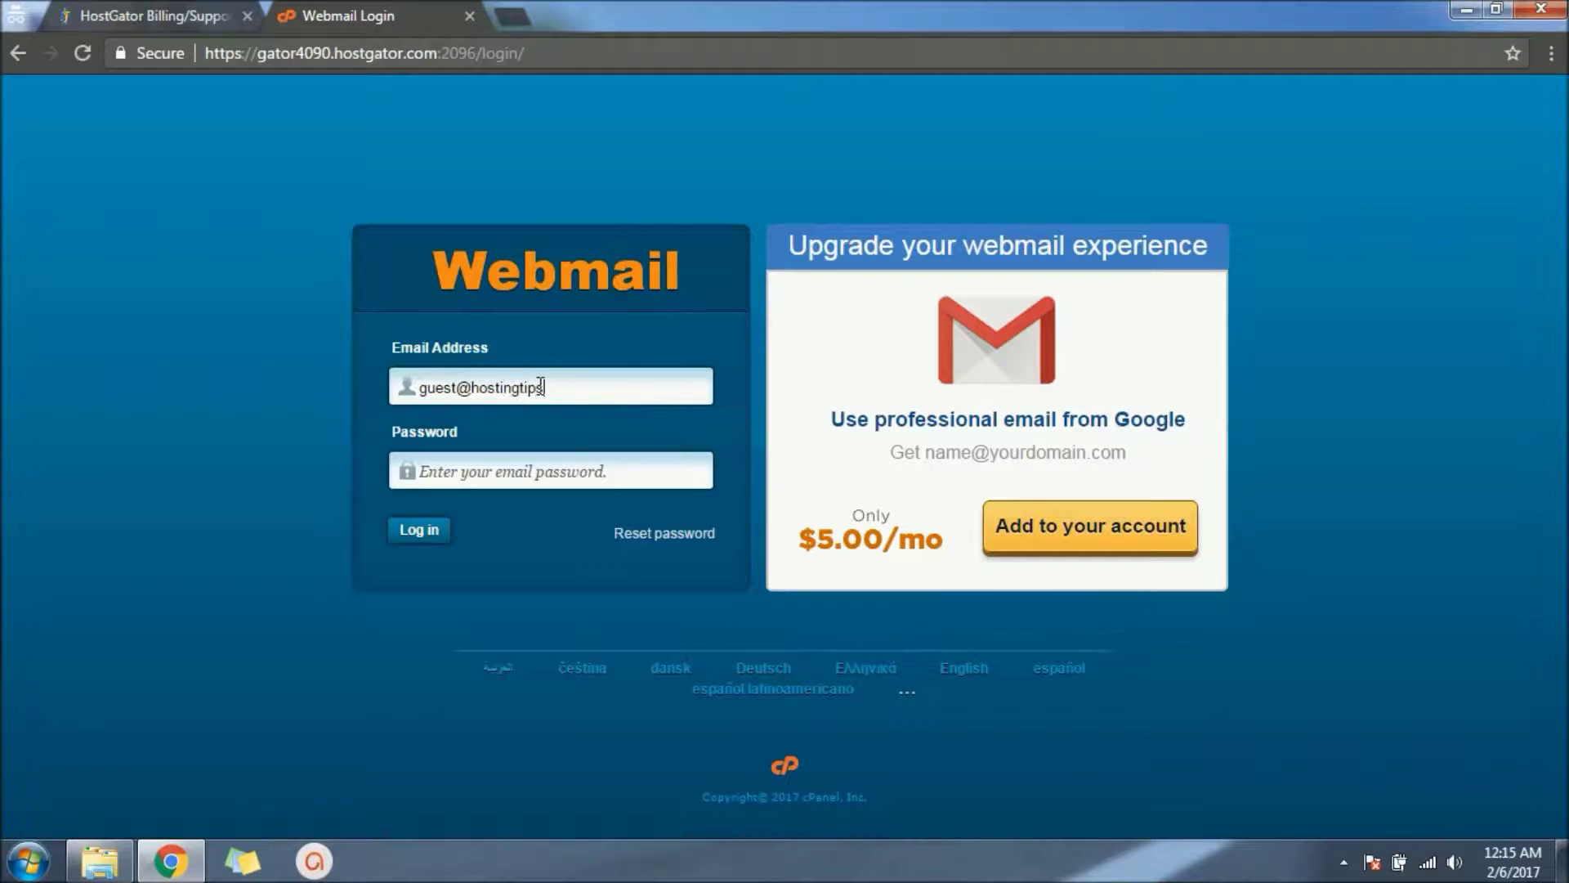
key("Tab")
type("p")
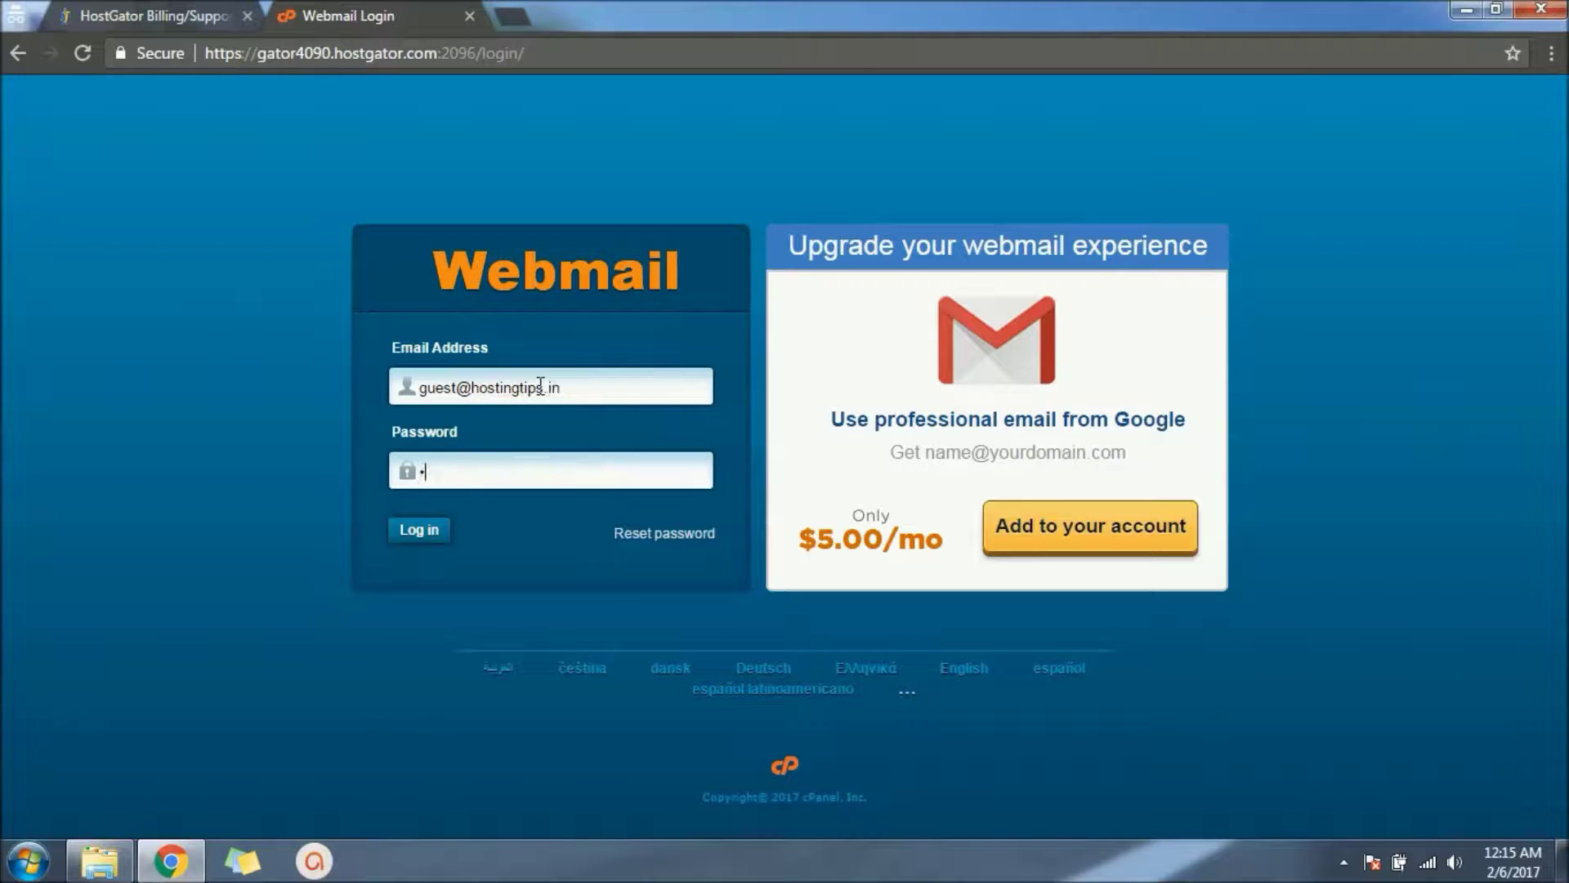
key("BackSpace")
type("p")
left_click(410, 527)
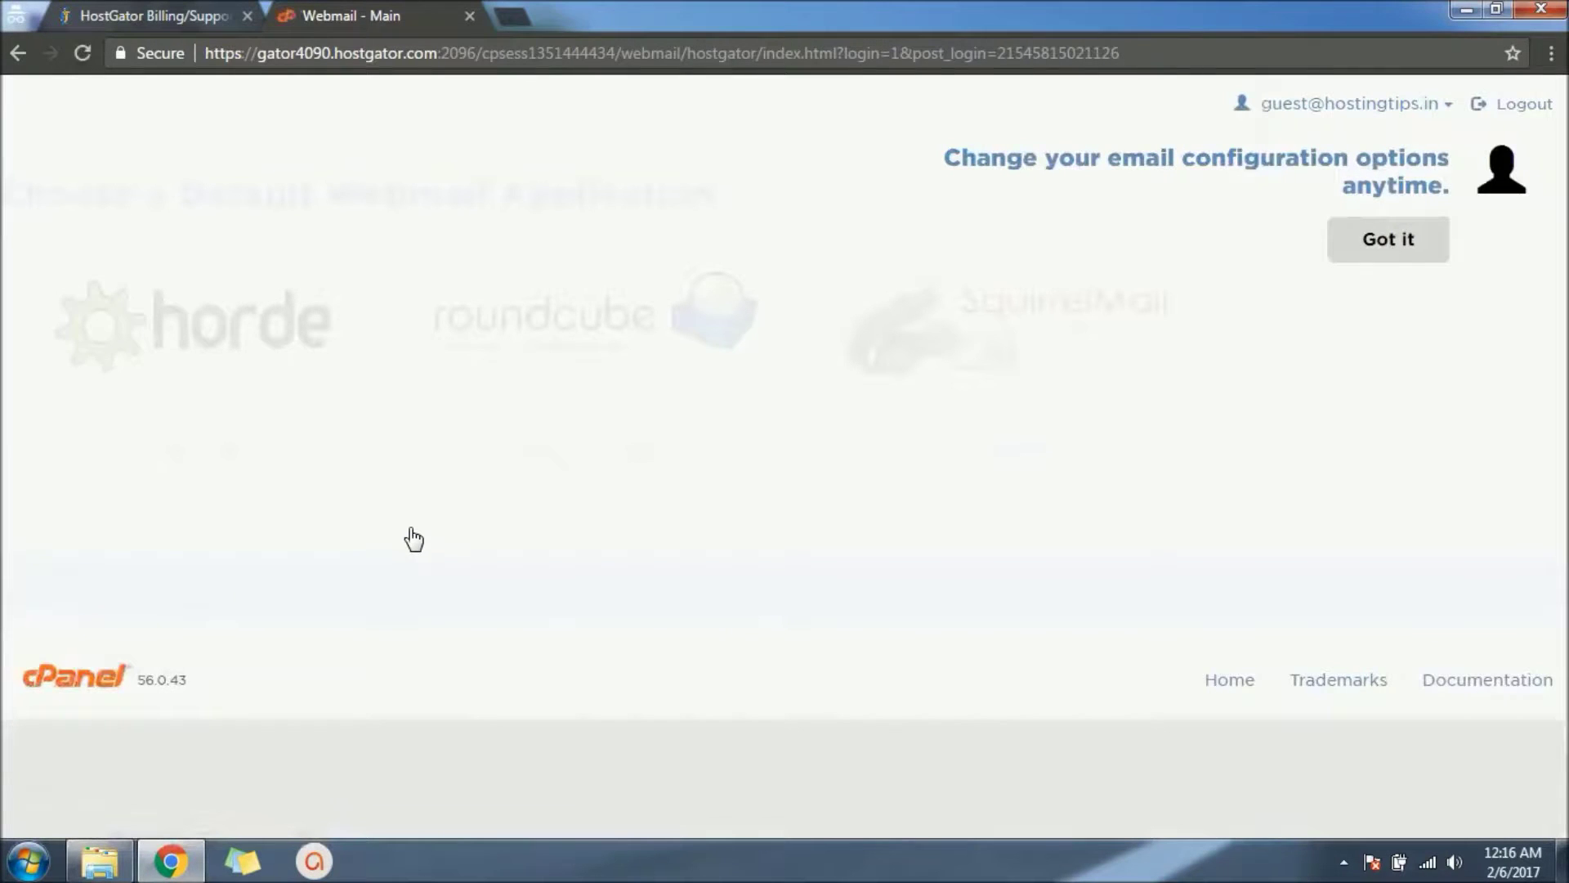
Step: Dismiss the tip, set roundcube as the default client, and launch it on the guest inbox
left_click(1358, 242)
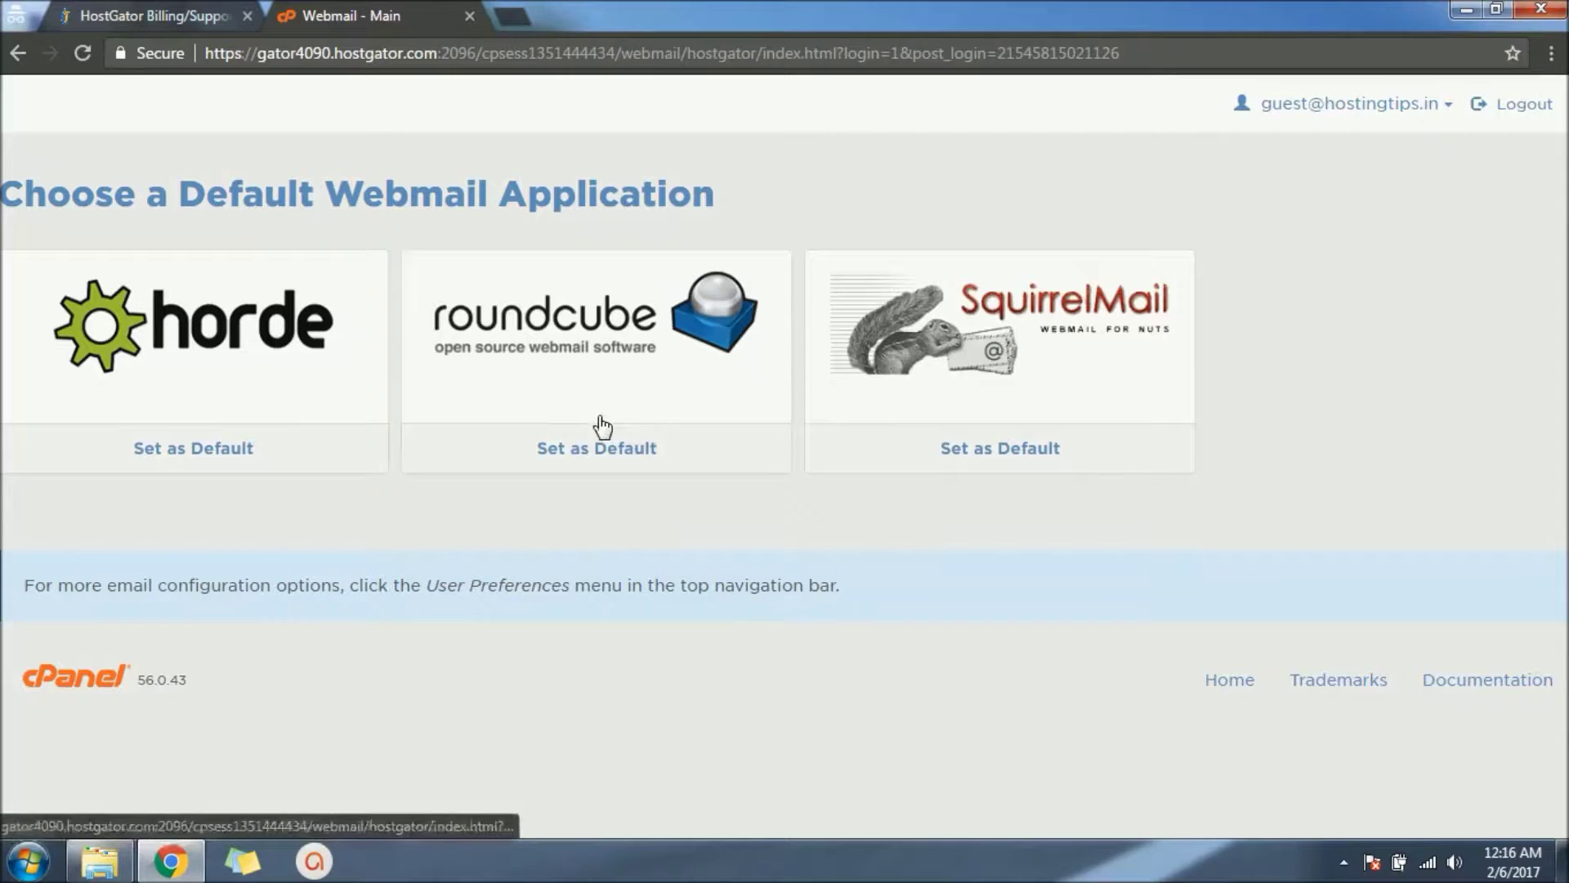
left_click(600, 455)
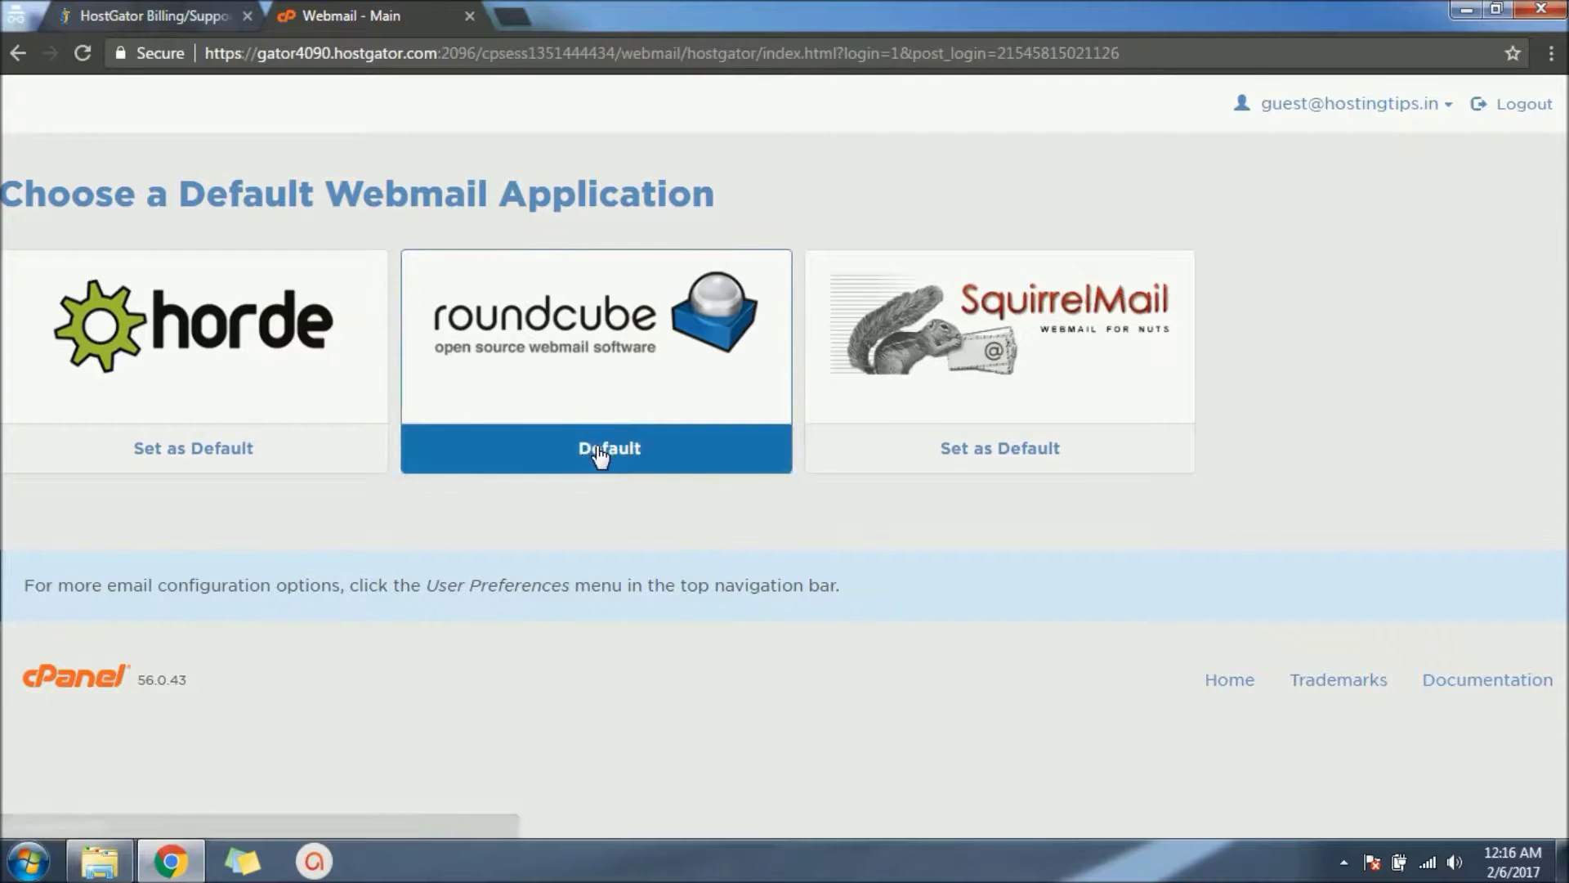
left_click(599, 366)
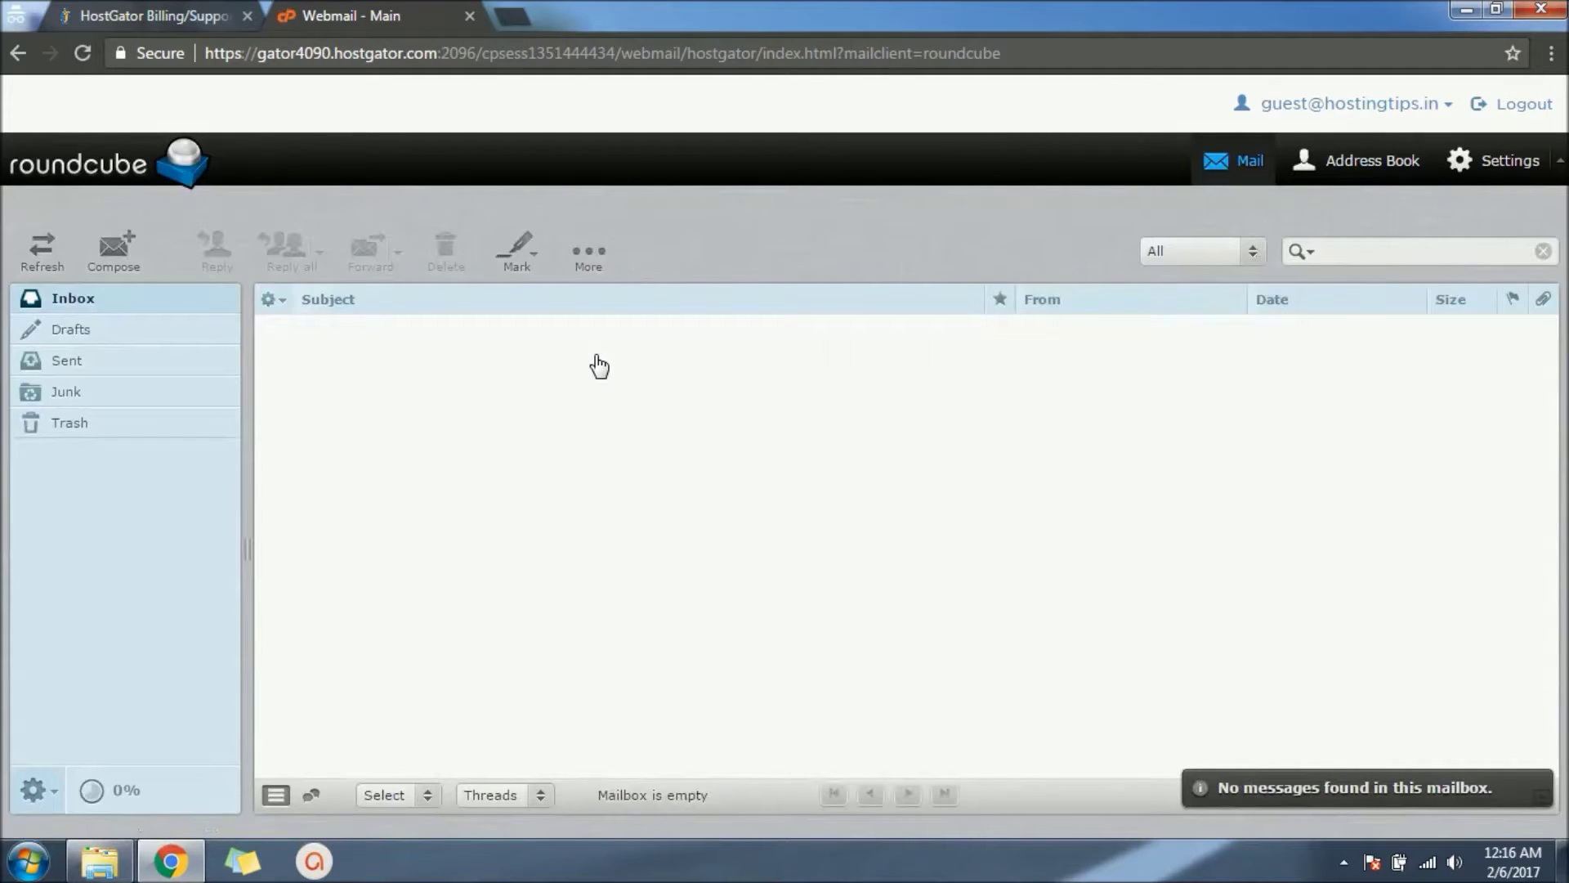
left_click(109, 257)
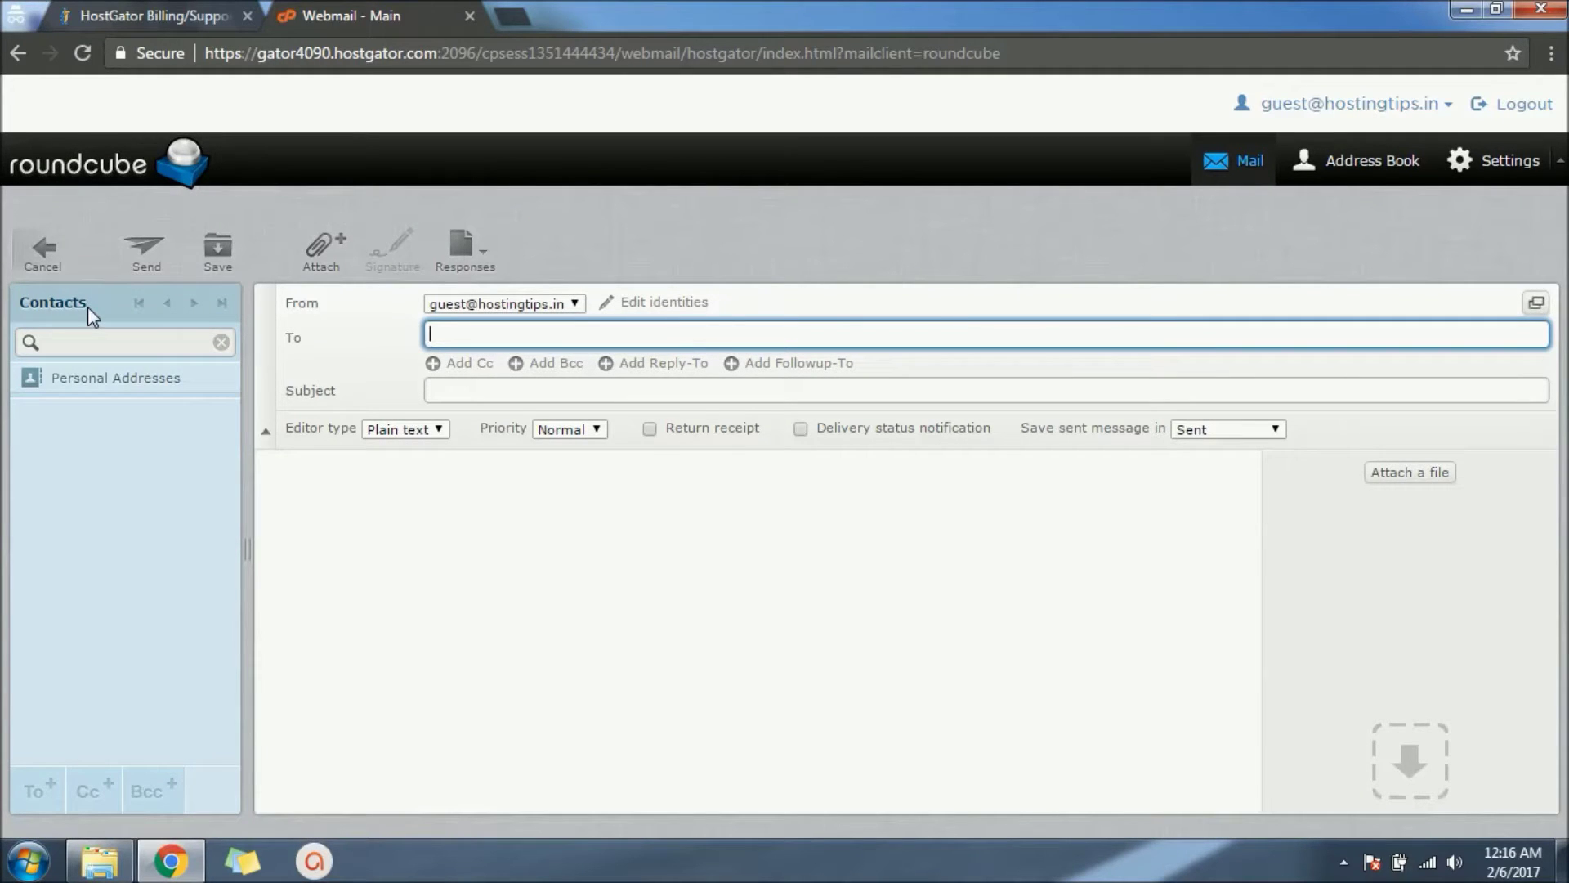
left_click(343, 515)
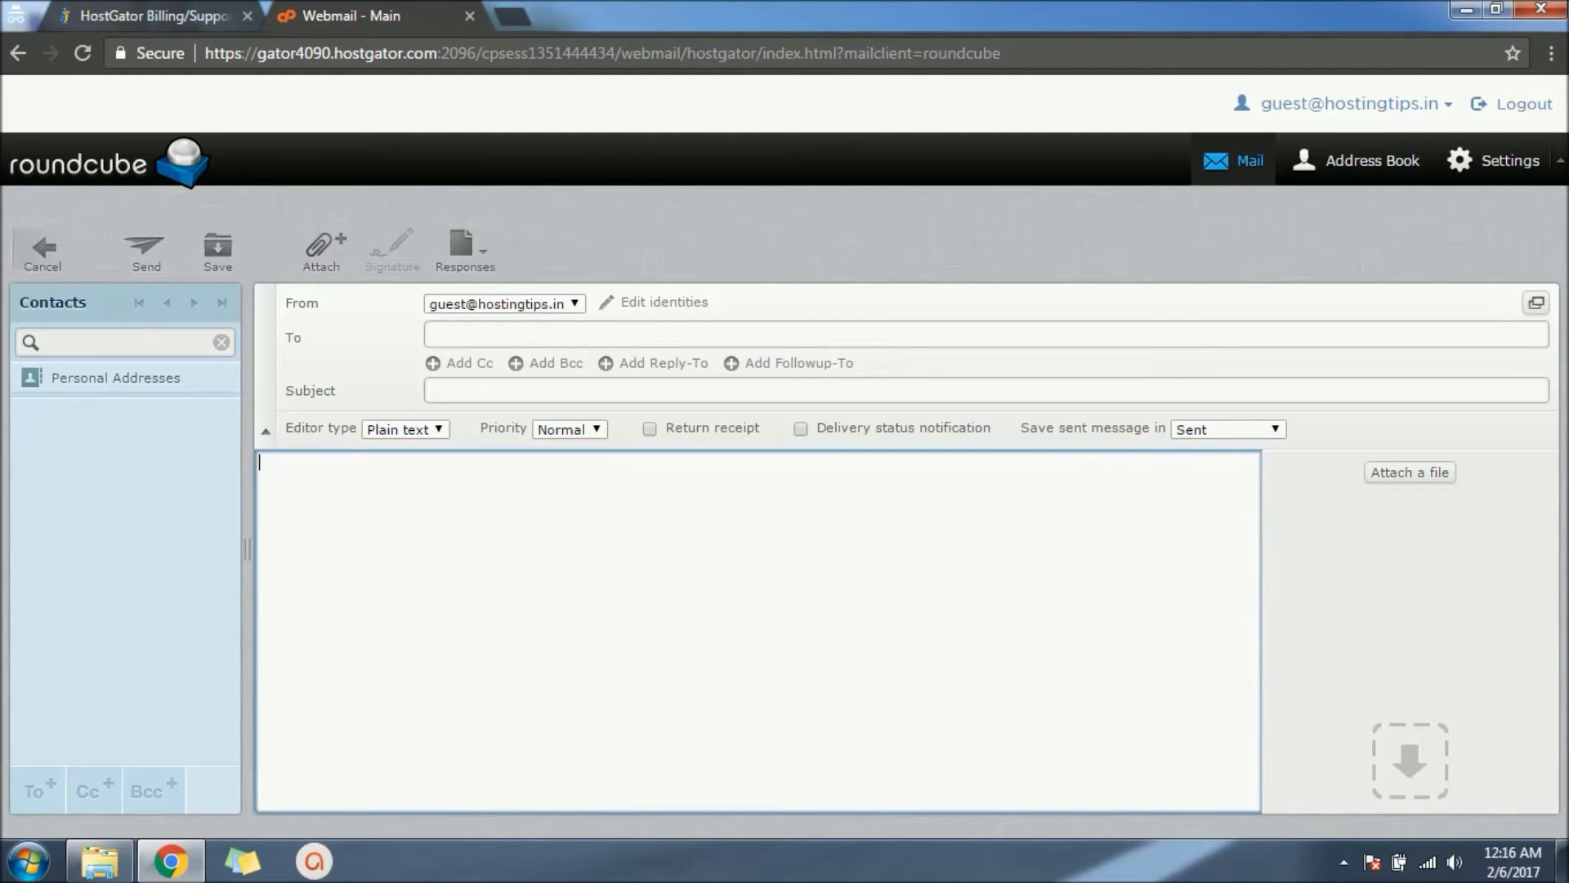
left_click(39, 255)
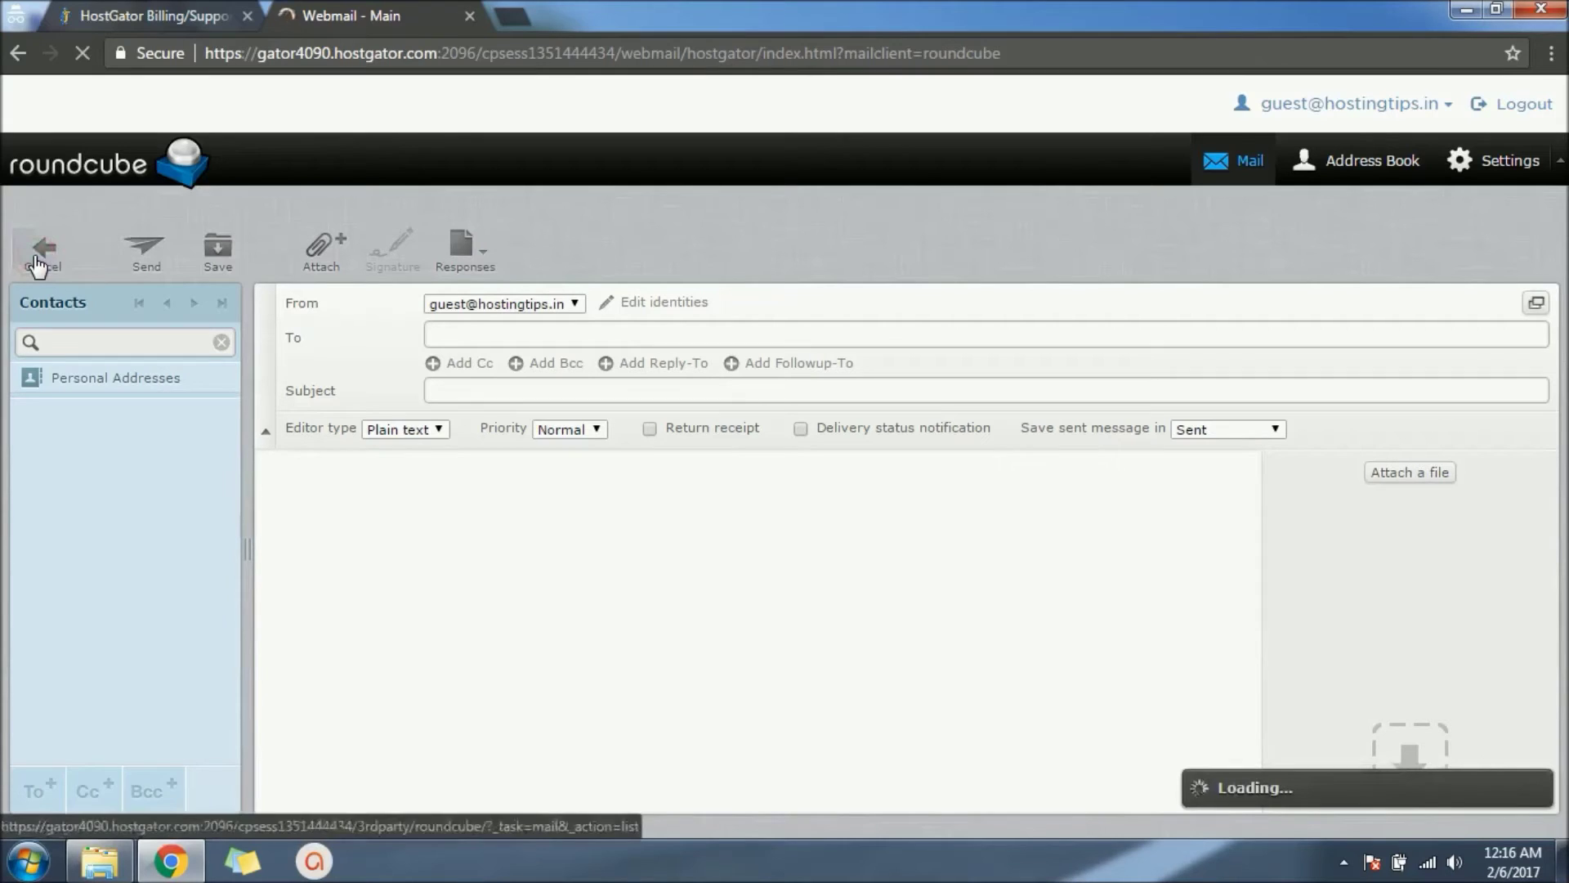